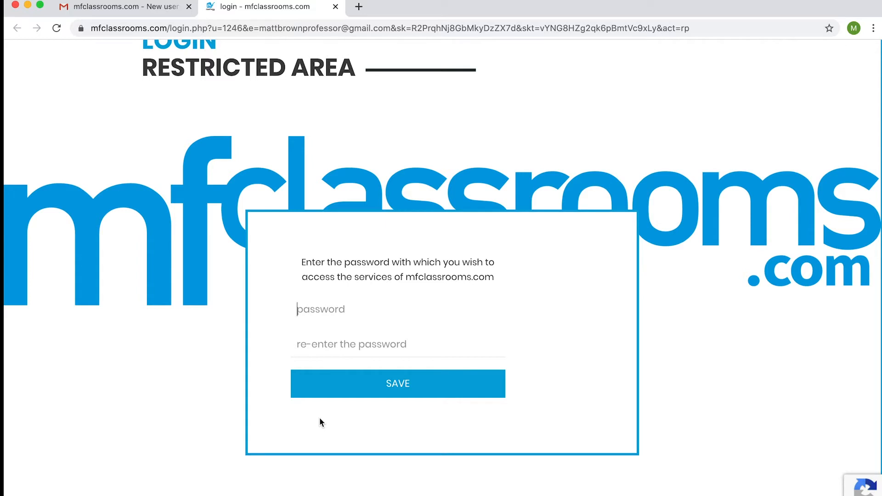
Enter and re-enter the new account password, and save it.
{"action": "type", "text": "••••••••••"}
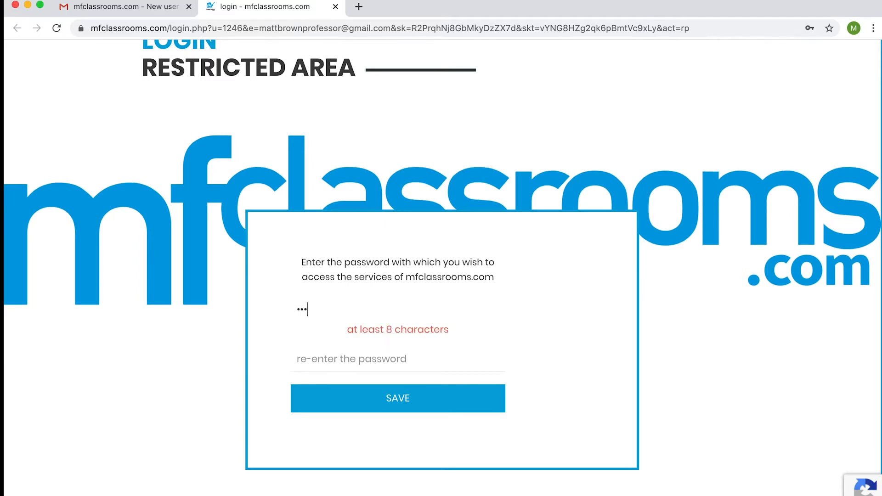
{"action": "left_click", "coordinate": [317, 345]}
{"action": "type", "text": "••••••••••"}
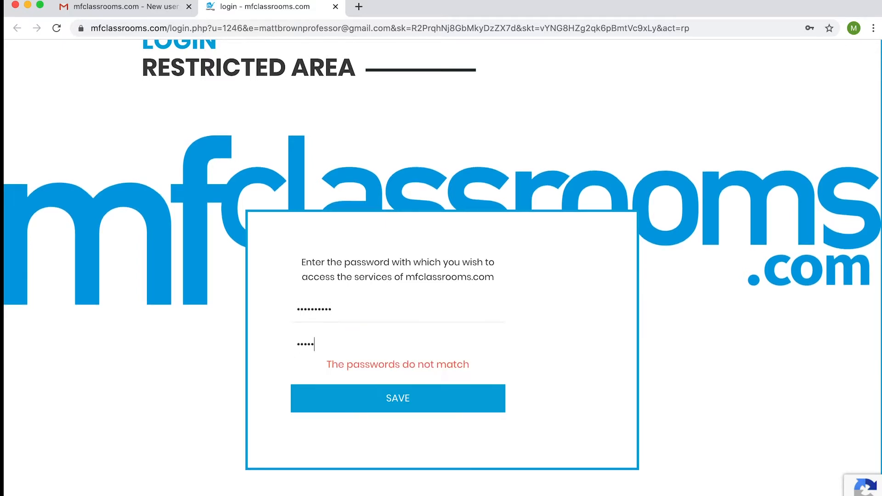
{"action": "left_click", "coordinate": [333, 390]}
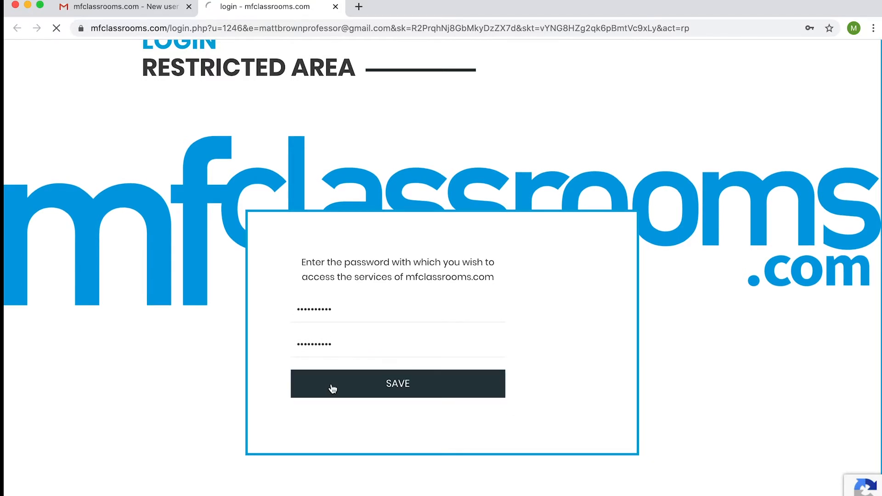
{"action": "left_click", "coordinate": [359, 7]}
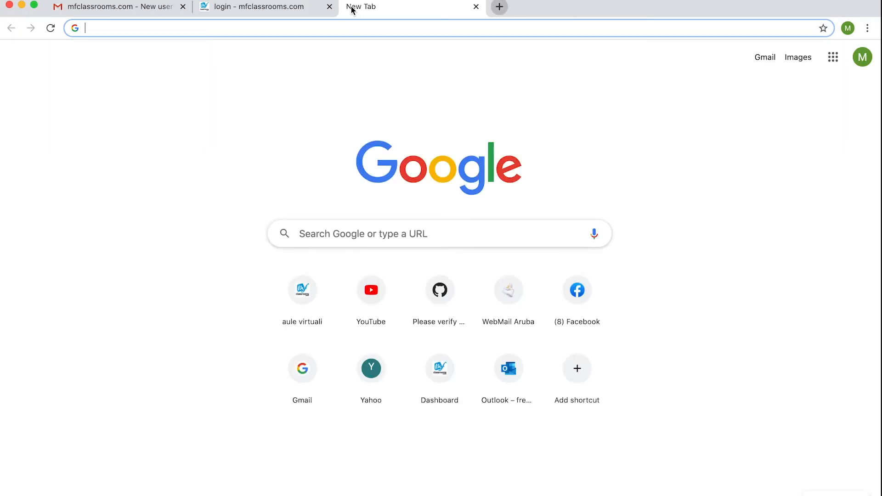
{"action": "type", "text": "www"}
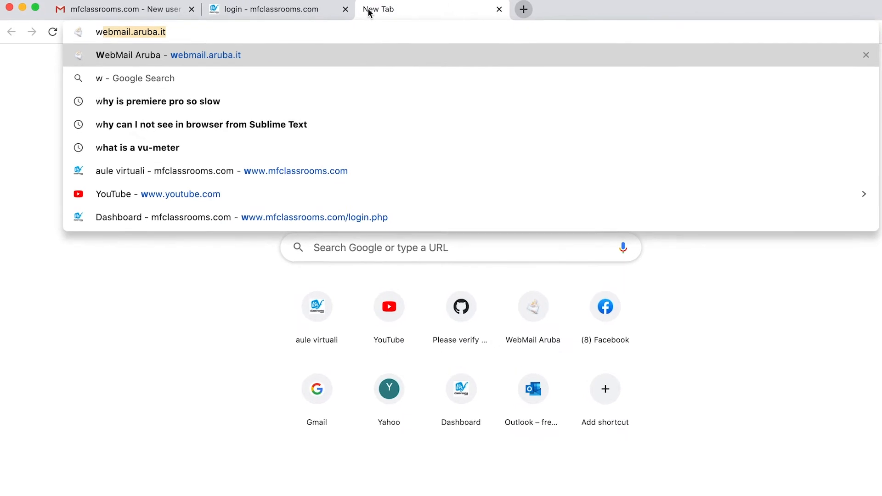
{"action": "type", "text": ".mfclassrooms.com"}
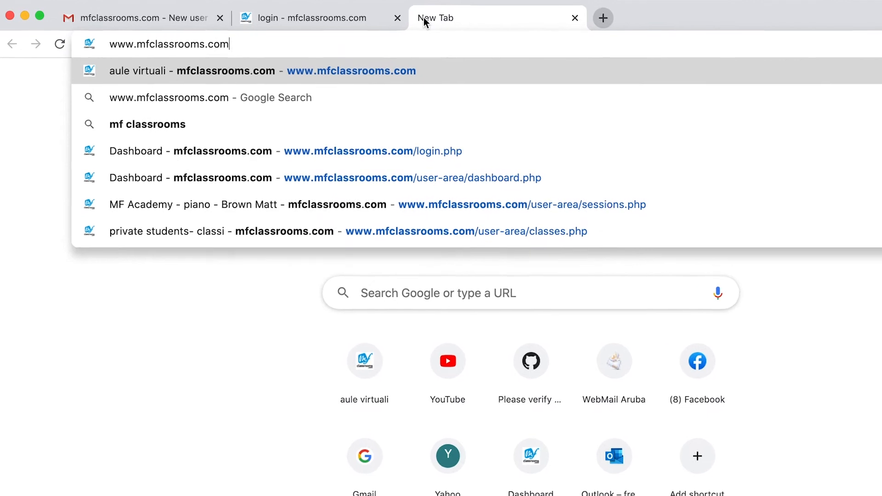
{"action": "key", "text": "Return"}
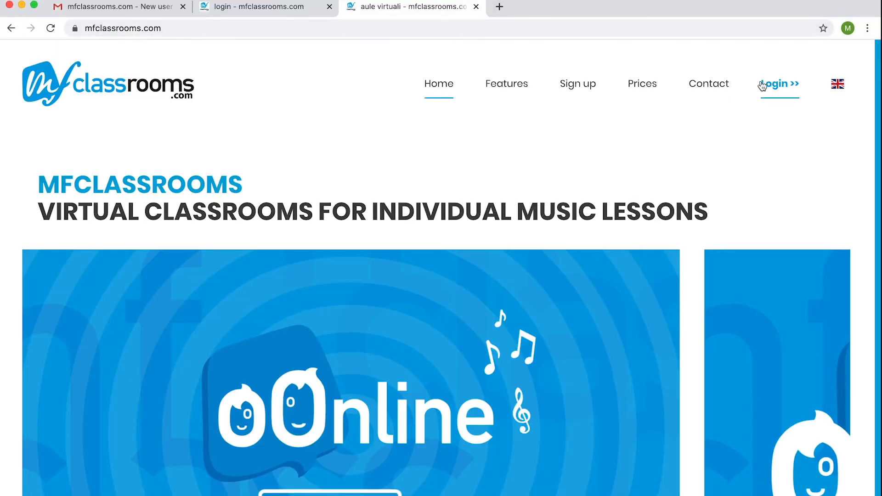
{"action": "left_click", "coordinate": [779, 88]}
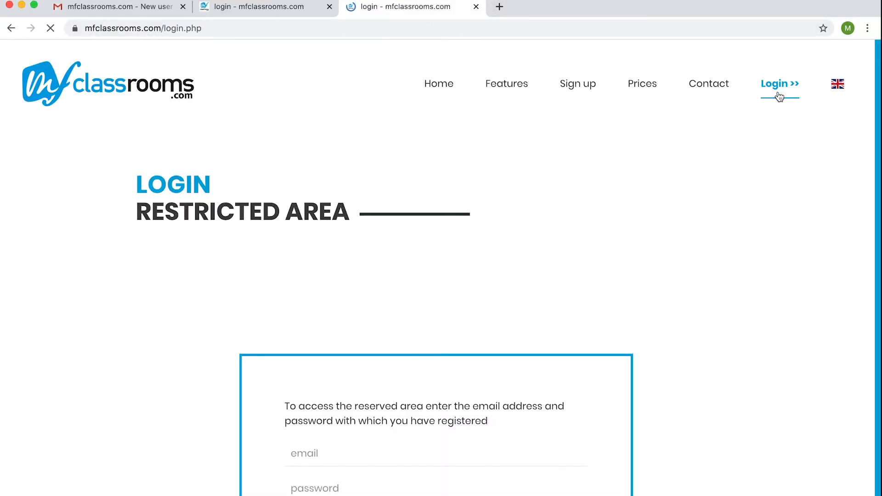
{"action": "scroll", "coordinate": [635, 184], "scroll_direction": "down", "scroll_amount": 3}
{"action": "scroll", "coordinate": [636, 185], "scroll_direction": "down", "scroll_amount": 3}
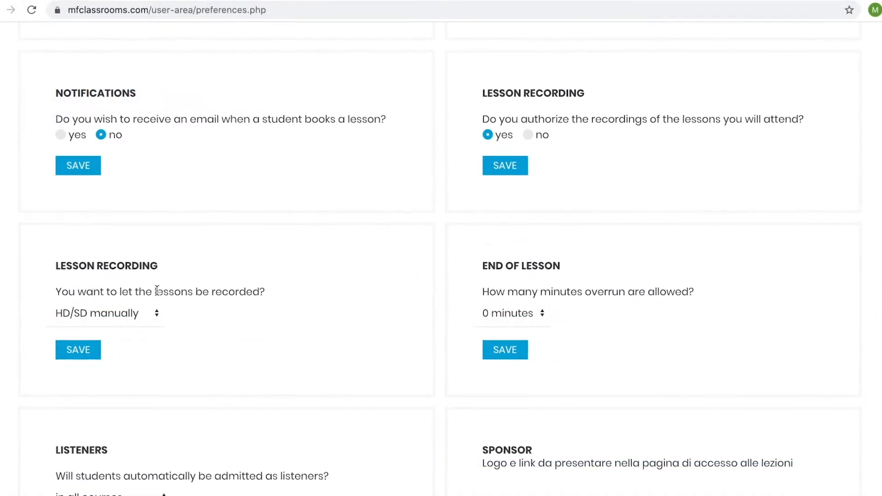
Review the lesson recording options and save the preference as HD/SD manually.
{"action": "left_click", "coordinate": [168, 301]}
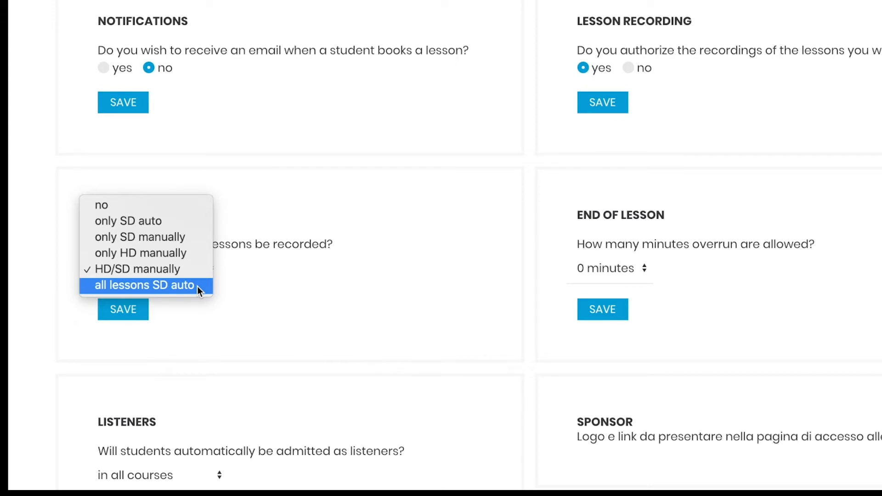
{"action": "left_click", "coordinate": [129, 311]}
{"action": "left_click", "coordinate": [129, 311]}
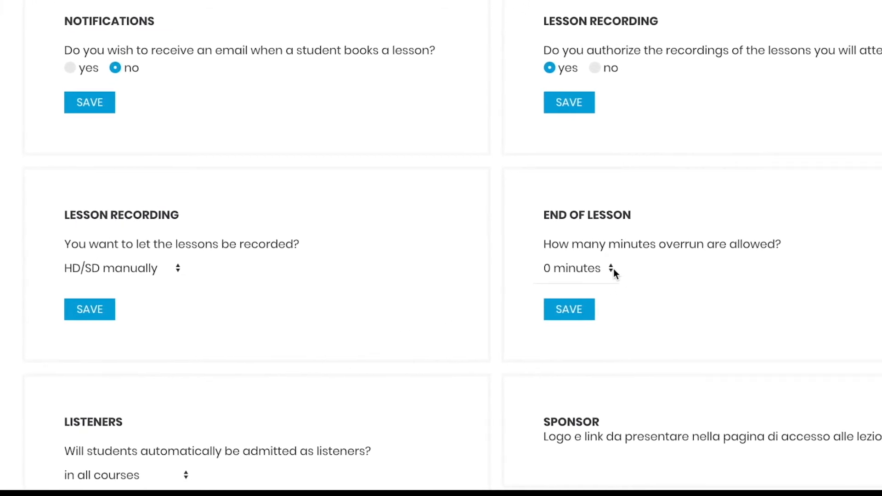
Set the allowed overrun at the end of lessons to 10 minutes and save the preference.
{"action": "left_click", "coordinate": [632, 269]}
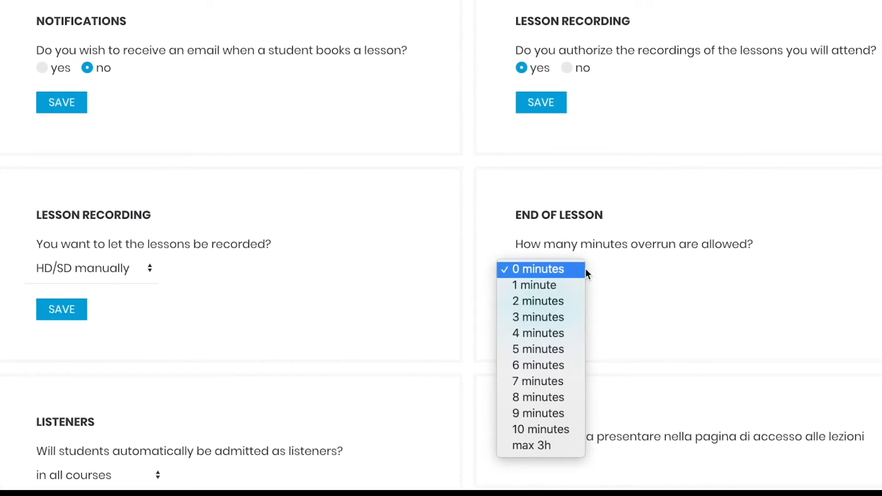
{"action": "left_click", "coordinate": [510, 429]}
{"action": "left_click", "coordinate": [535, 312]}
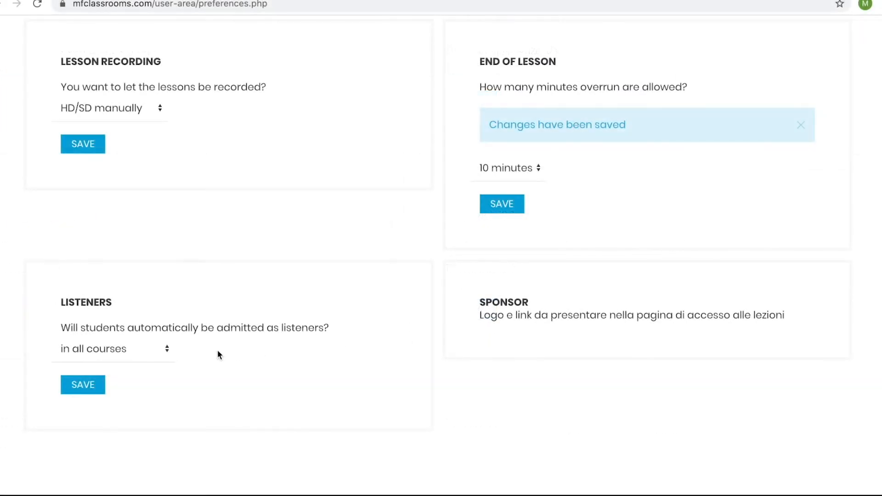
Keep students automatically admitted as listeners in all courses and save the preference.
{"action": "left_click", "coordinate": [166, 350]}
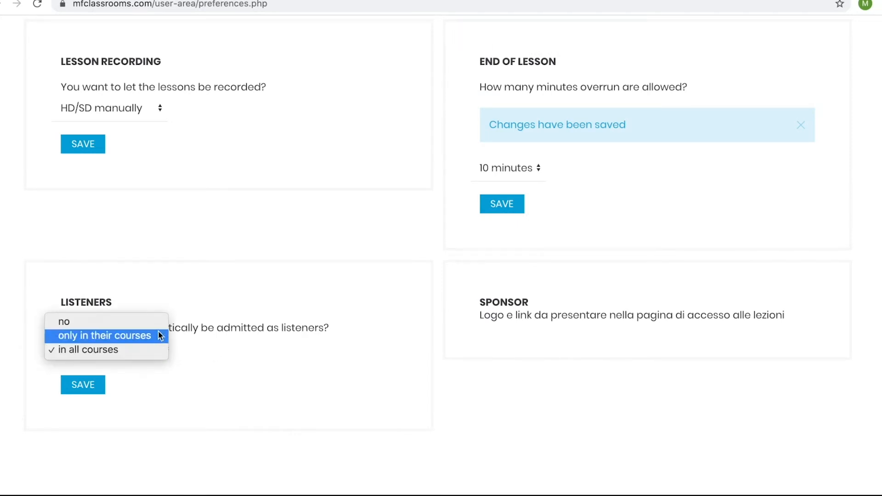
{"action": "left_click", "coordinate": [151, 354]}
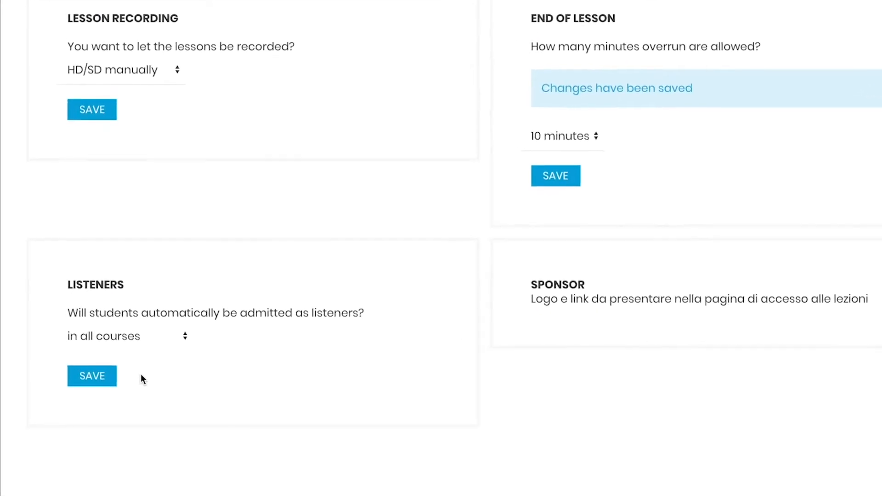
{"action": "left_click", "coordinate": [123, 373]}
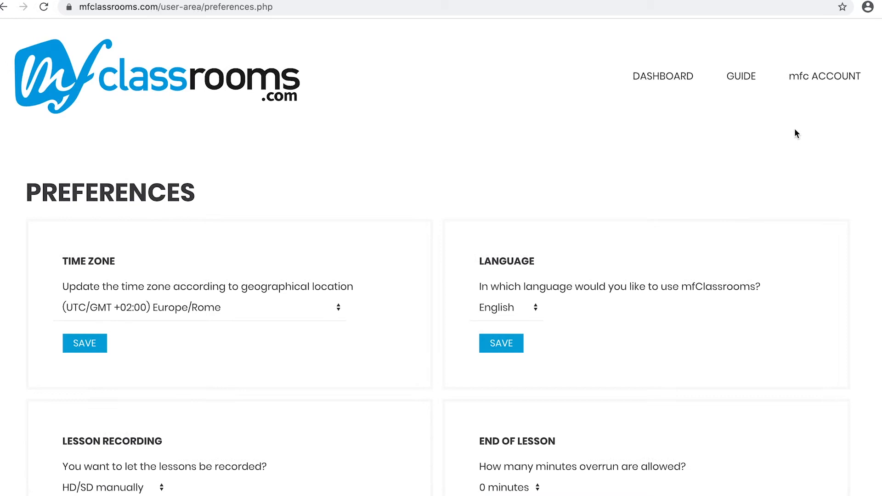
Enter the academy account's password and log in to the reserved area.
{"action": "mouse_move", "coordinate": [810, 98]}
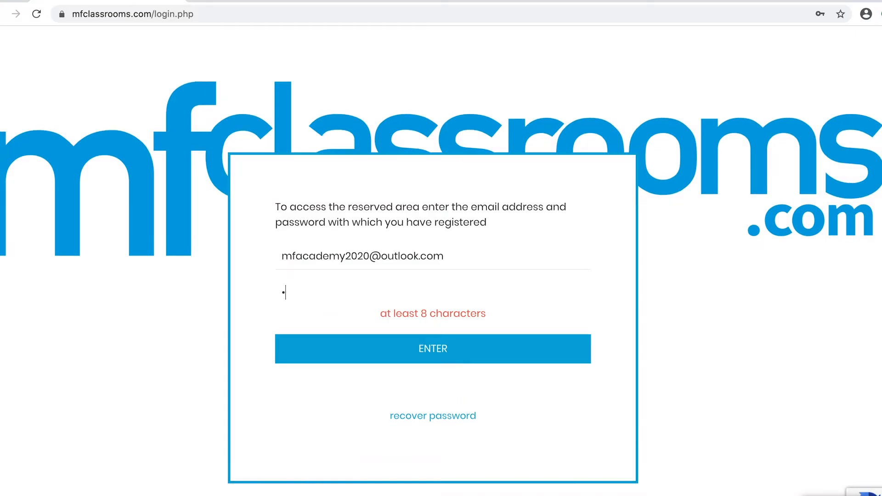
{"action": "type", "text": "••••••"}
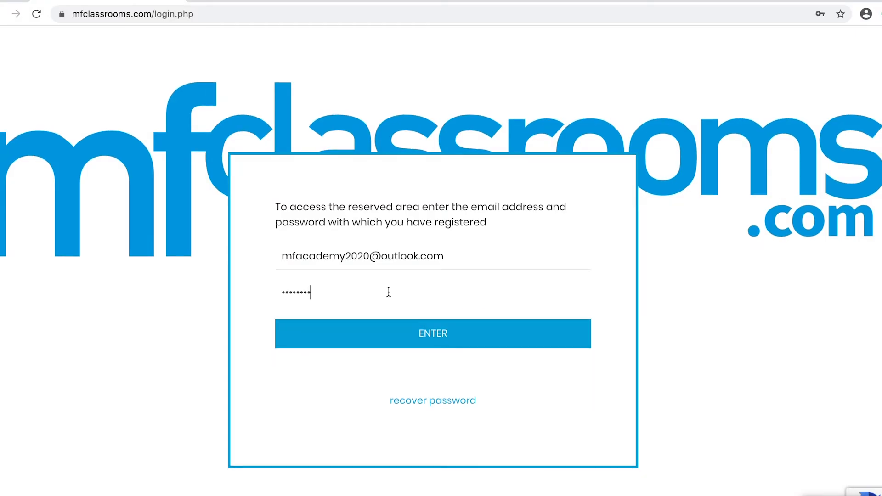
{"action": "left_click", "coordinate": [393, 328]}
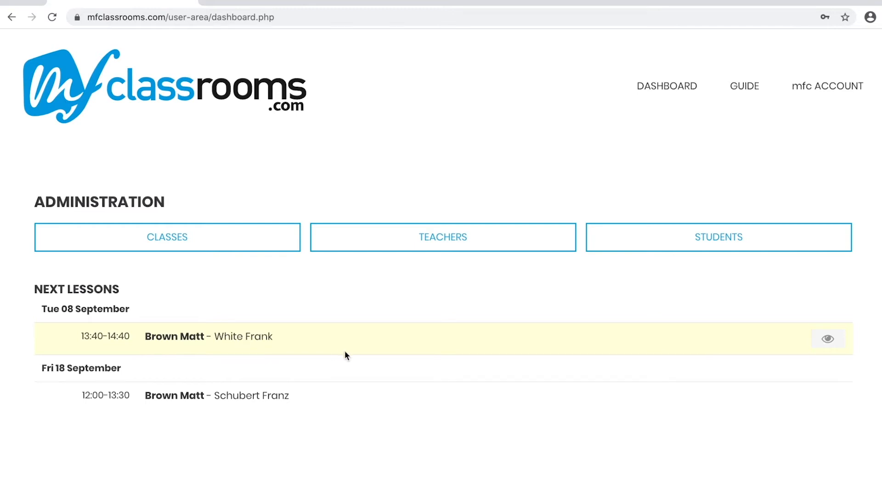
Open the academy's student registry from the dashboard and look through the listed students.
{"action": "left_click", "coordinate": [623, 247]}
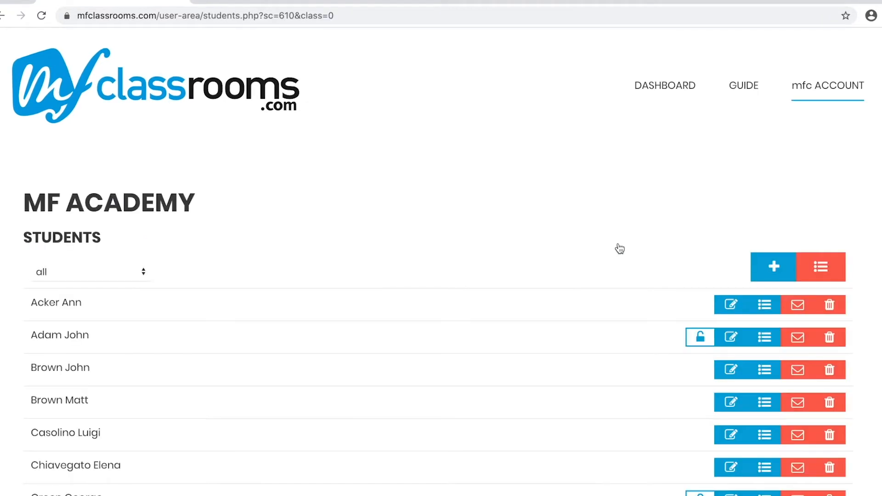
{"action": "scroll", "coordinate": [620, 249], "scroll_direction": "down", "scroll_amount": 1}
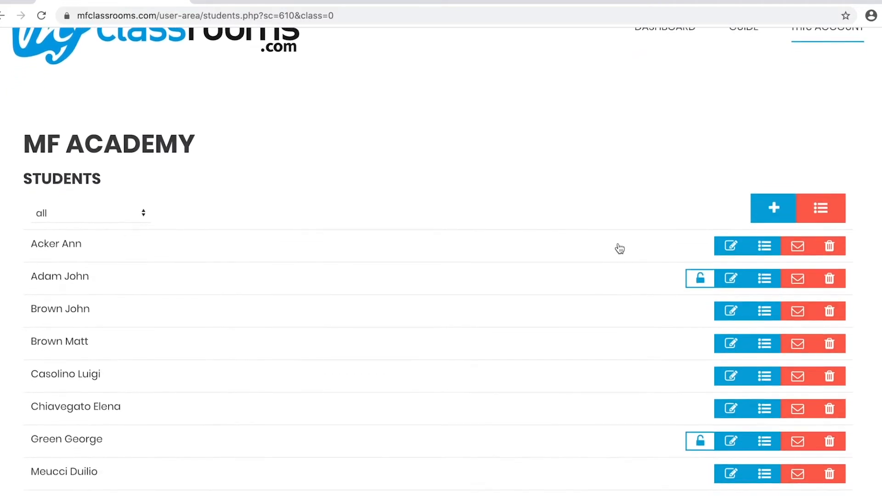
{"action": "scroll", "coordinate": [620, 249], "scroll_direction": "down", "scroll_amount": 3}
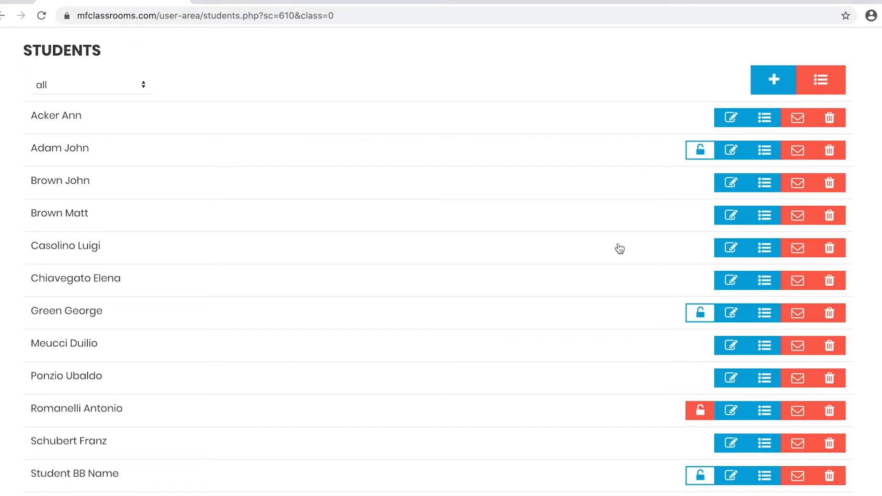
{"action": "scroll", "coordinate": [620, 248], "scroll_direction": "down", "scroll_amount": 1}
Start a new student record and enter the student's first and last name.
{"action": "left_click", "coordinate": [774, 45]}
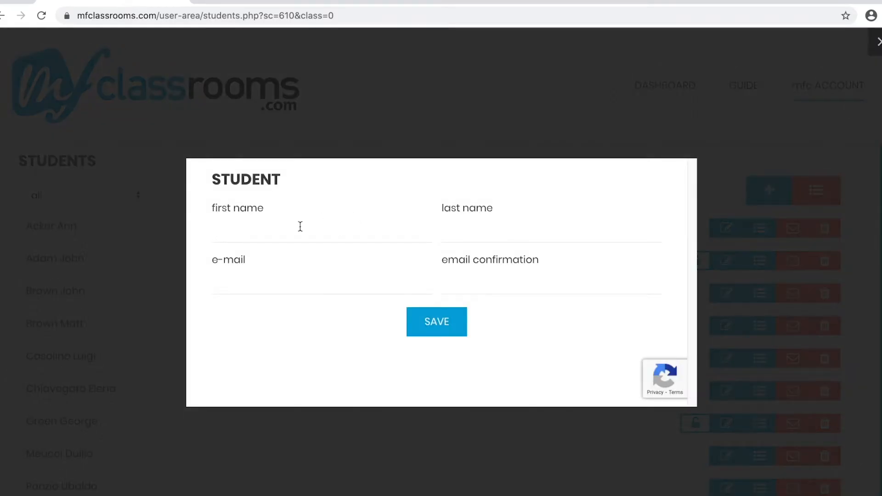
{"action": "left_click", "coordinate": [289, 231]}
{"action": "left_click", "coordinate": [289, 231]}
{"action": "key", "text": "Tab"}
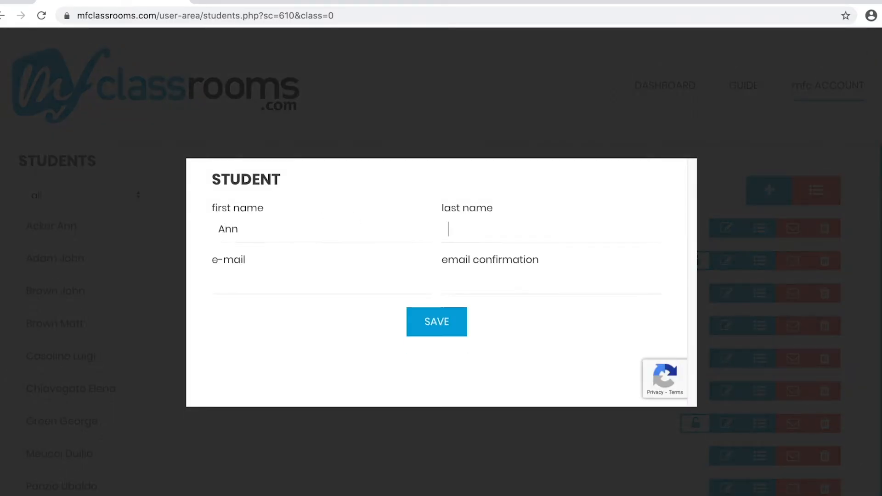
{"action": "key", "text": "Tab"}
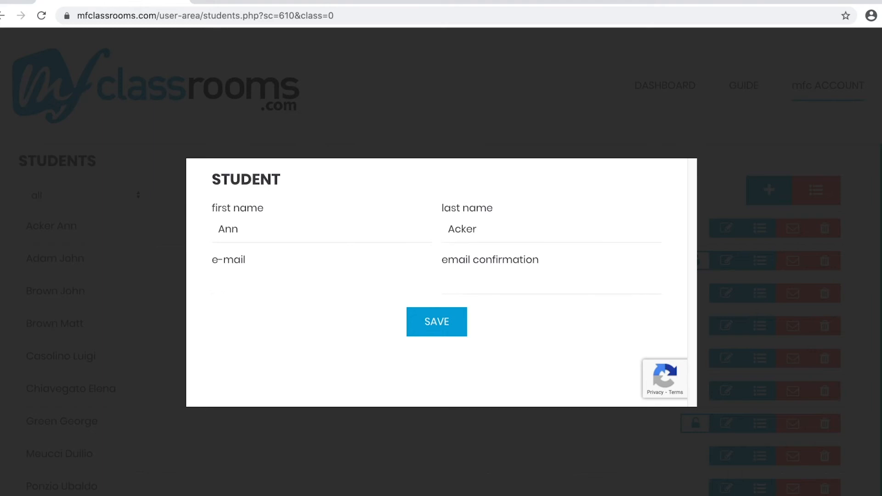
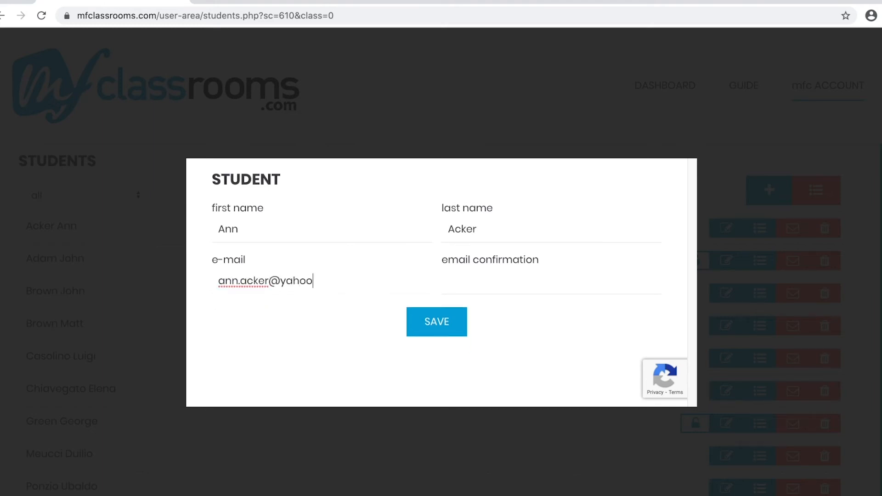
Fill in the student's e-mail and e-mail confirmation, and save the new student record.
{"action": "key", "text": "Tab"}
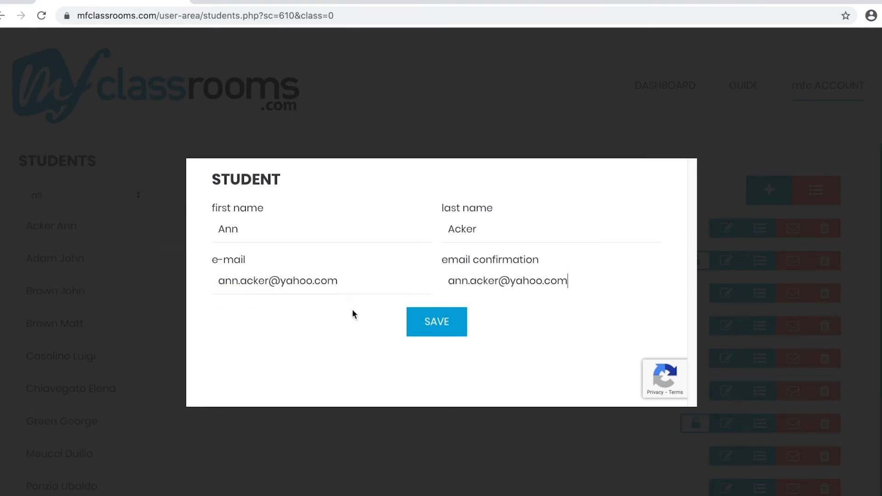
{"action": "left_click", "coordinate": [436, 323]}
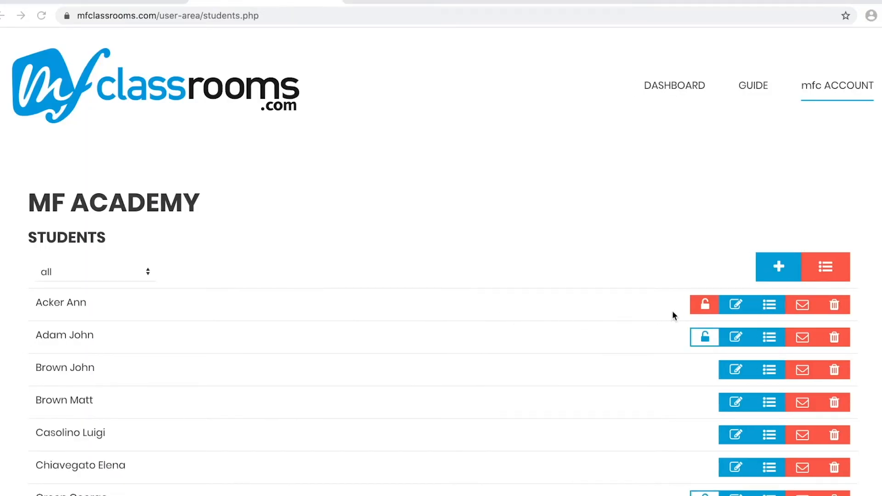
Send the newly added student the invitation to register and refresh the student list.
{"action": "left_click", "coordinate": [702, 309]}
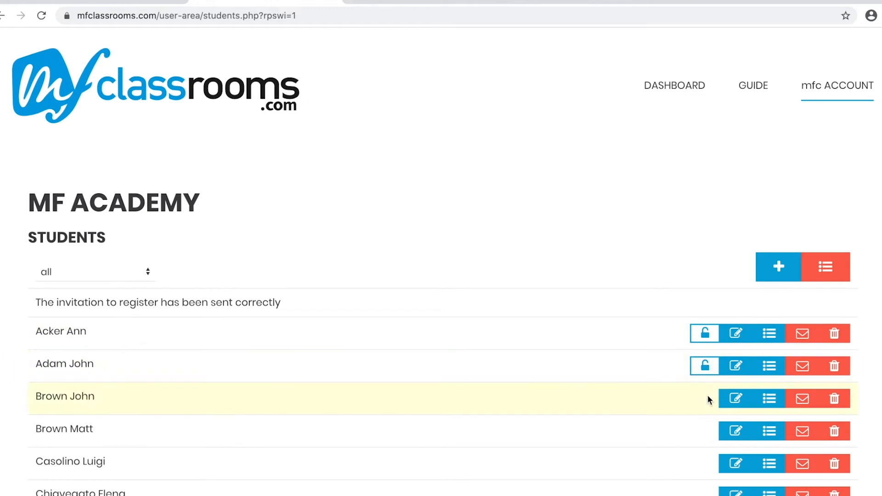
{"action": "left_click", "coordinate": [42, 17]}
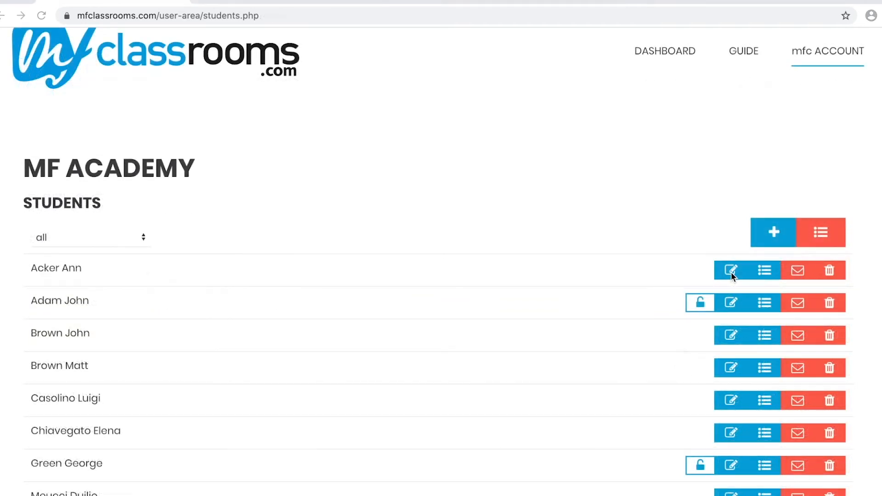
View the classes assigned to the first student in the list and return to the student list.
{"action": "left_click", "coordinate": [766, 272]}
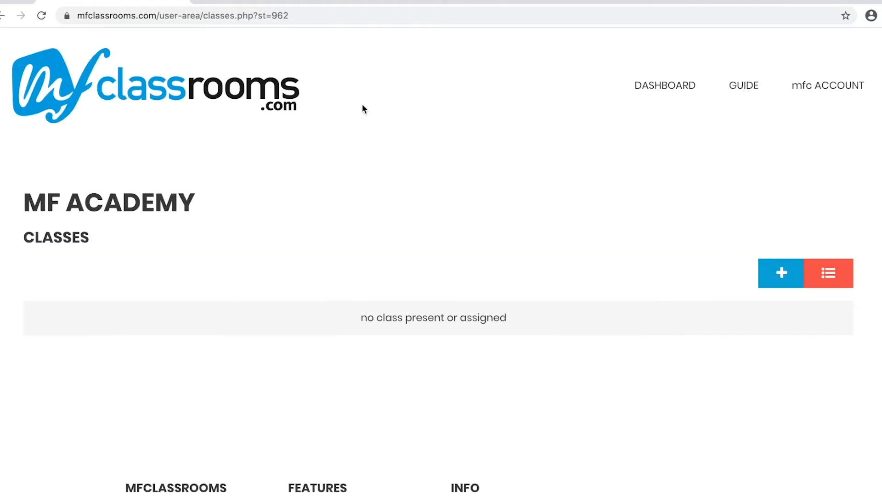
{"action": "left_click", "coordinate": [1, 19]}
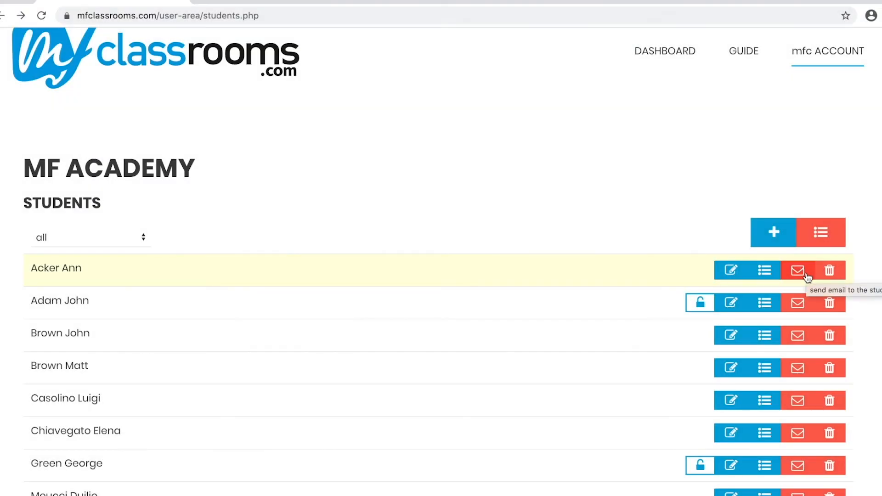
Open the e-mail message form for the first student in the list and close it without sending.
{"action": "left_click", "coordinate": [807, 277]}
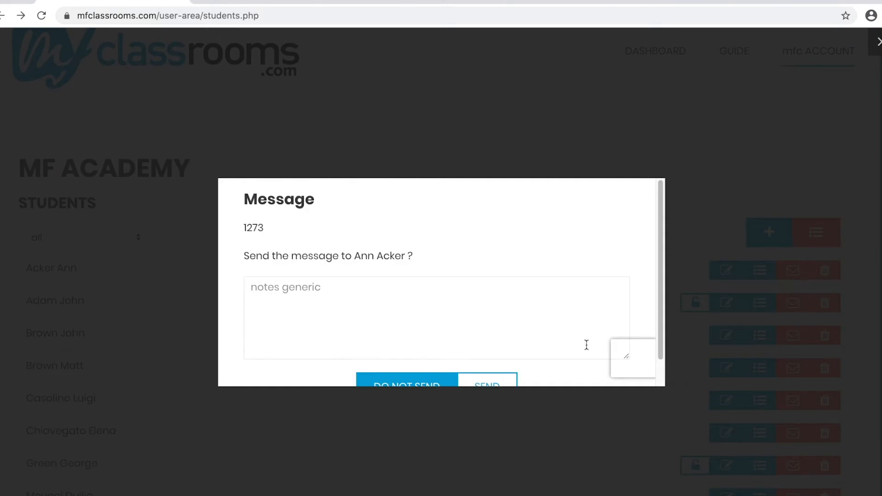
{"action": "scroll", "coordinate": [544, 351], "scroll_direction": "down", "scroll_amount": 1}
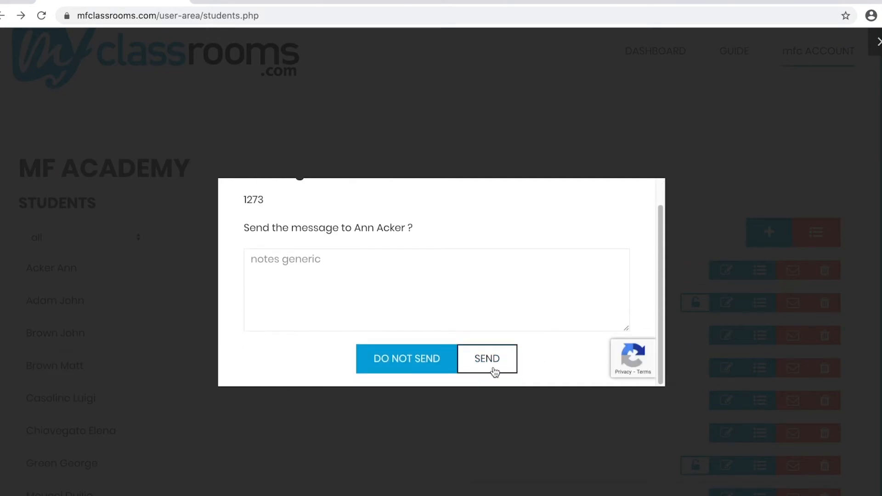
{"action": "left_click", "coordinate": [524, 423]}
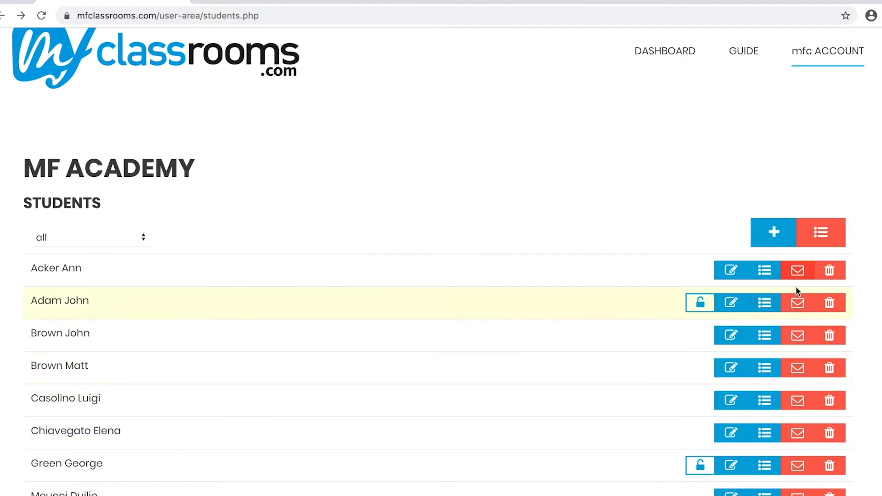
Deactivate the first student in the academy's student list.
{"action": "left_click", "coordinate": [830, 274]}
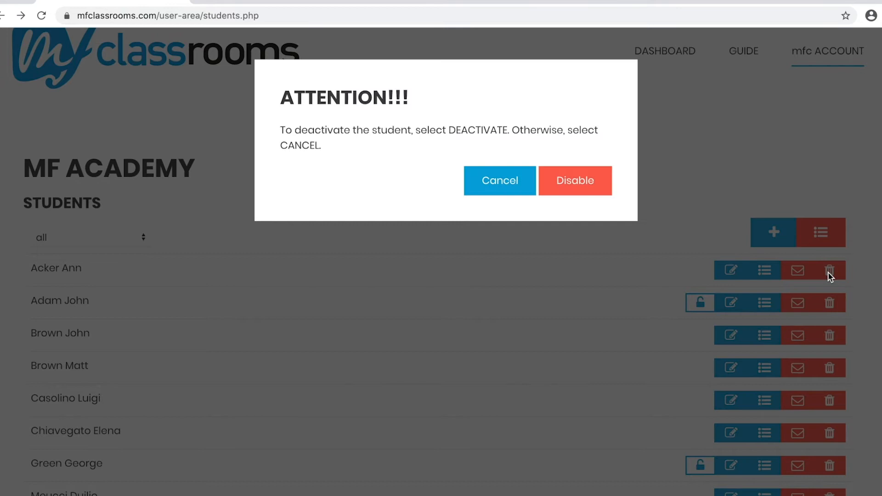
{"action": "left_click", "coordinate": [588, 190]}
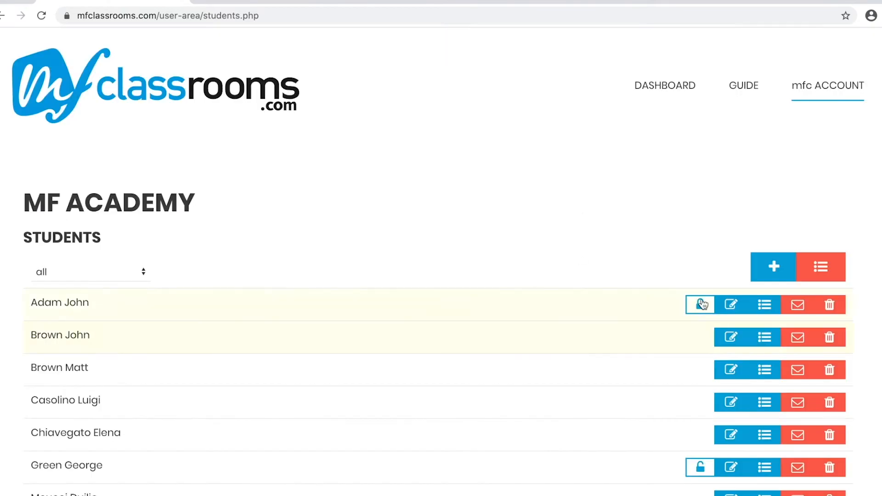
View the inactive students and open the removal prompt for the student just deactivated.
{"action": "left_click", "coordinate": [814, 275]}
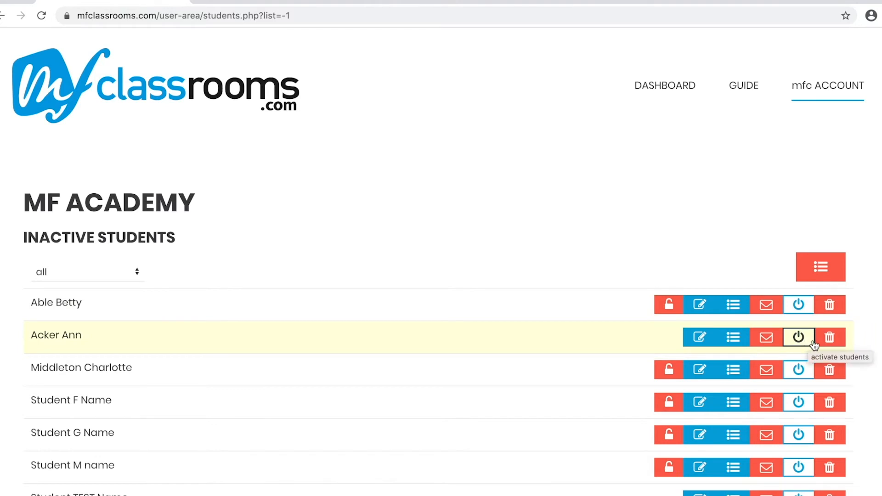
{"action": "left_click", "coordinate": [839, 341]}
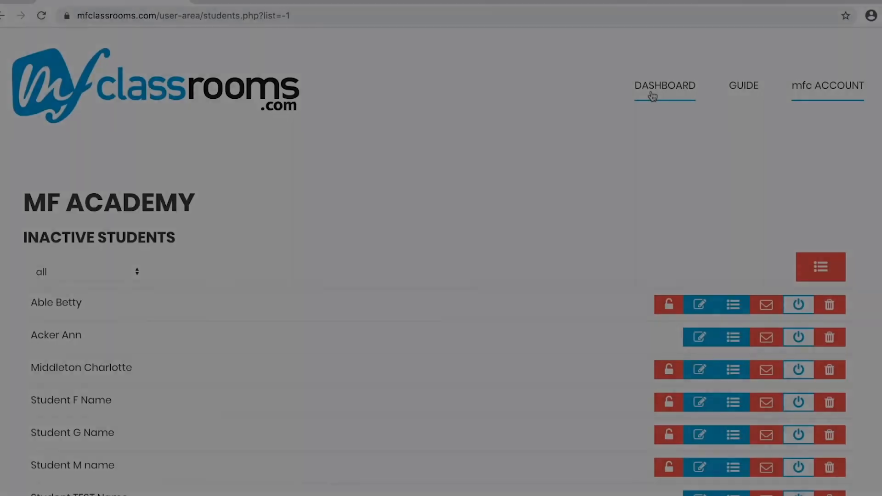
Open and close the blank new-teacher form in the teachers registry, and view the classes assigned to the second teacher.
{"action": "left_click", "coordinate": [653, 94]}
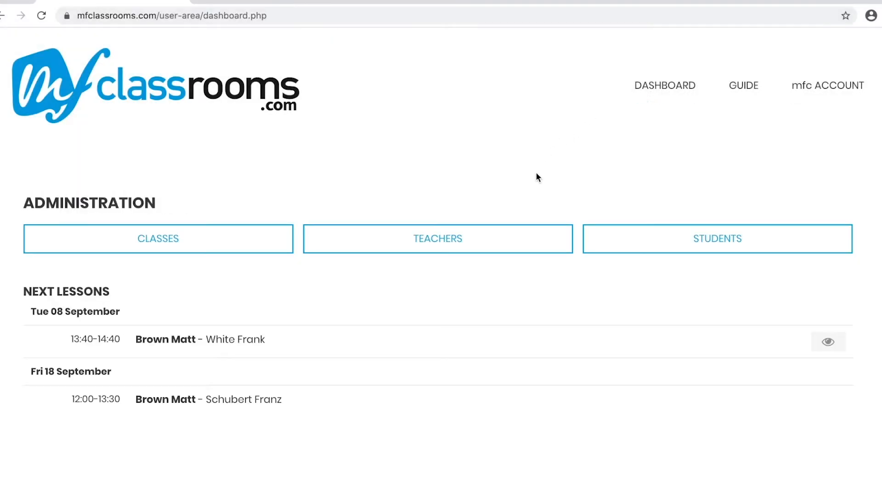
{"action": "left_click", "coordinate": [511, 240]}
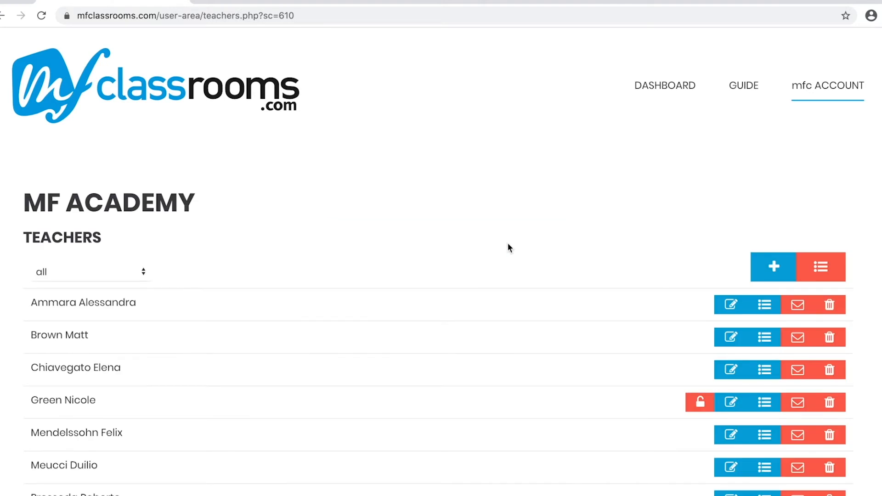
{"action": "left_click", "coordinate": [765, 272]}
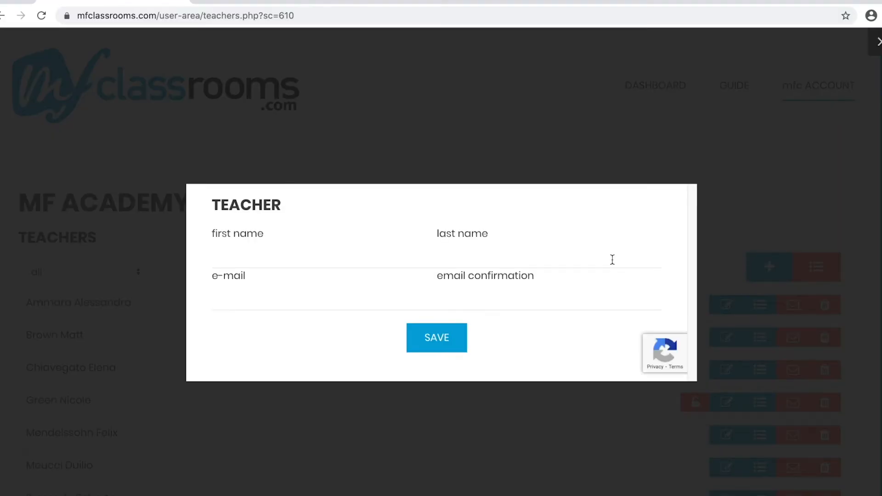
{"action": "left_click", "coordinate": [727, 242]}
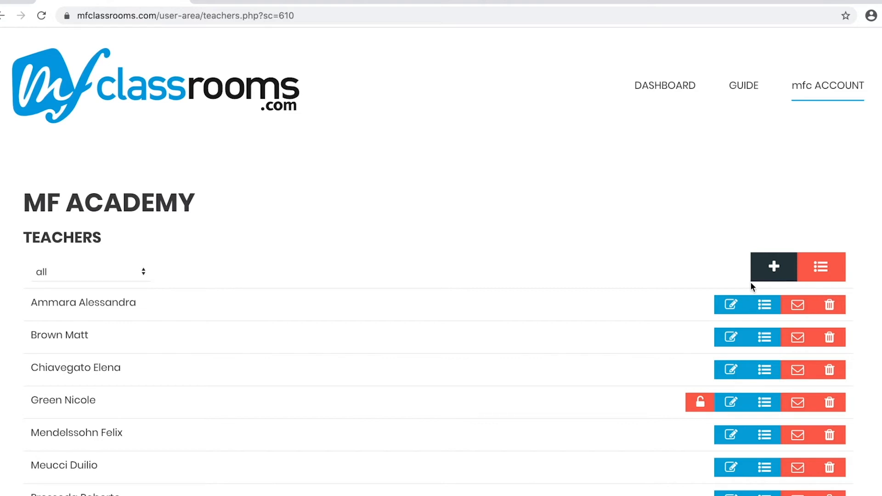
{"action": "left_click", "coordinate": [767, 340]}
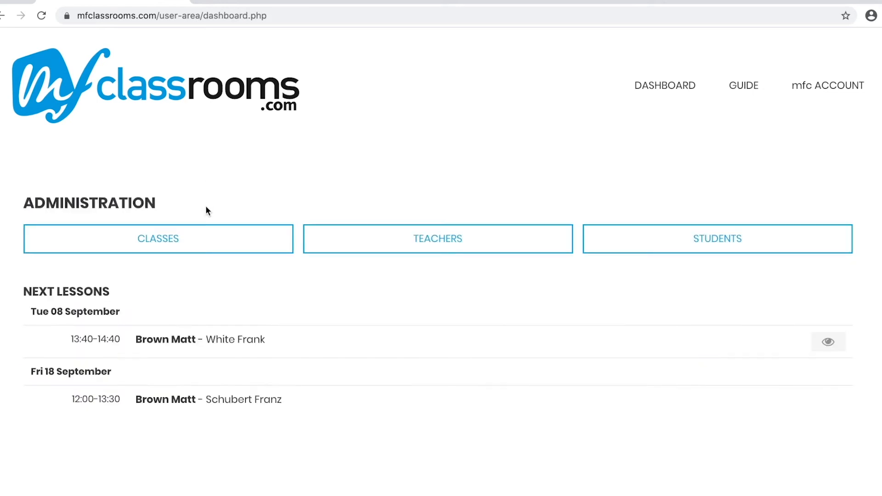
Start a new class in the academy's class registry with the course chamber music and the label Private Tuition.
{"action": "left_click", "coordinate": [203, 241]}
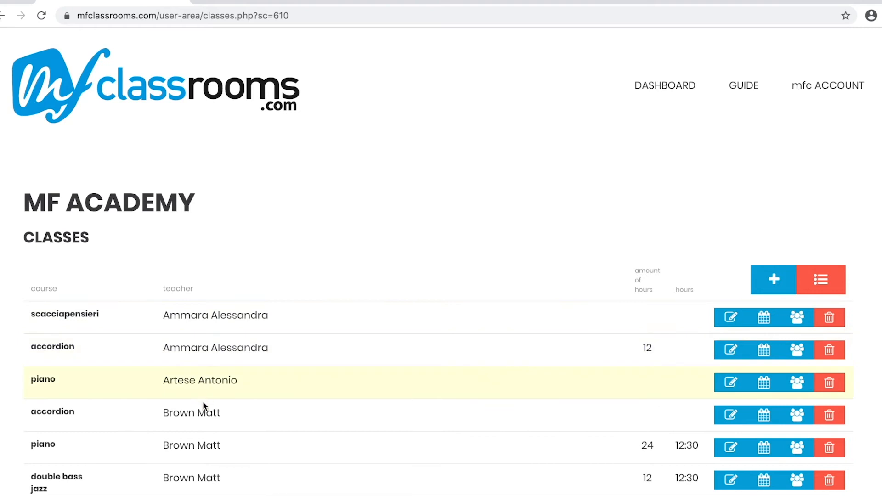
{"action": "scroll", "coordinate": [206, 433], "scroll_direction": "down", "scroll_amount": 3}
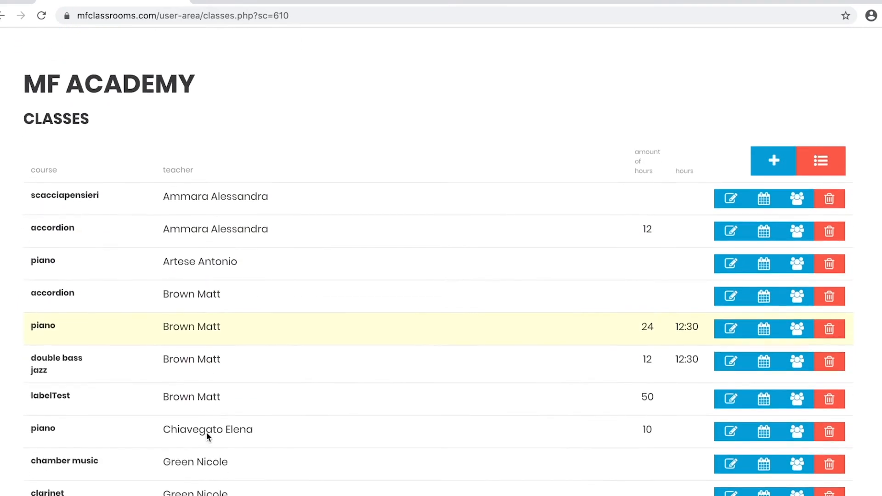
{"action": "left_click", "coordinate": [762, 146]}
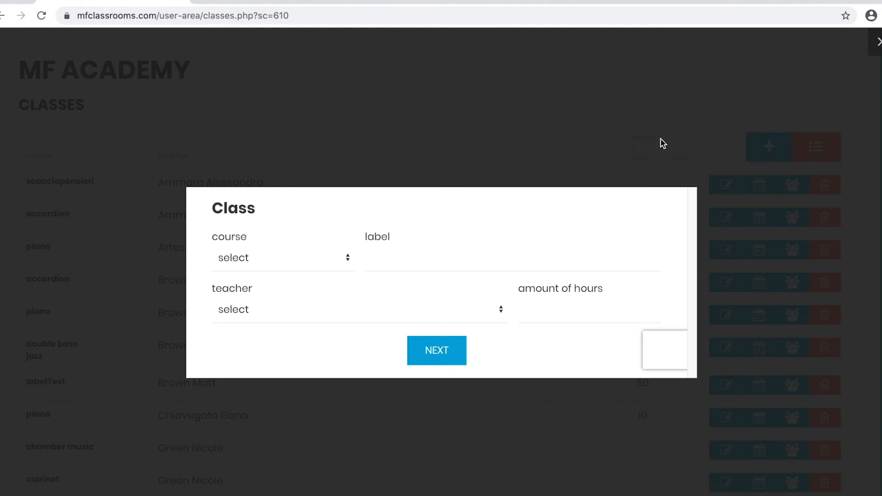
{"action": "left_click", "coordinate": [352, 264]}
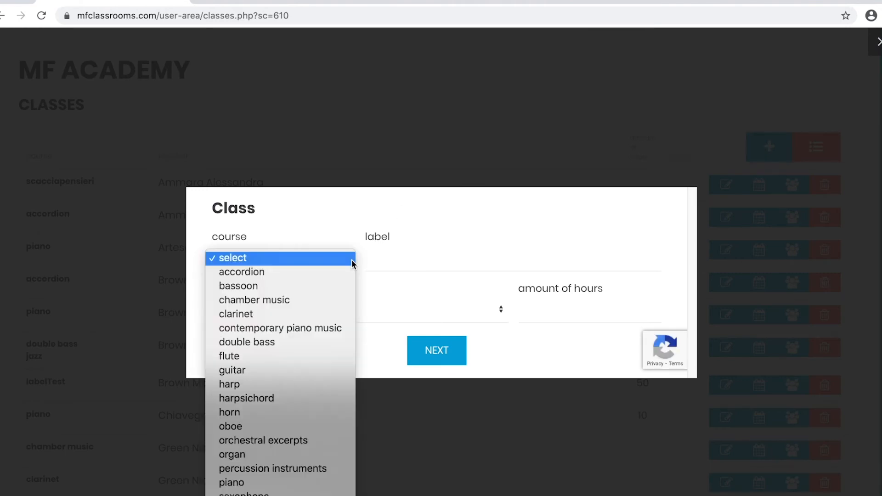
{"action": "left_click", "coordinate": [343, 301]}
{"action": "left_click", "coordinate": [398, 266]}
{"action": "left_click", "coordinate": [399, 312]}
Assign the second available teacher to the new class, set its amount of hours to 40 and save it.
{"action": "left_click", "coordinate": [321, 317]}
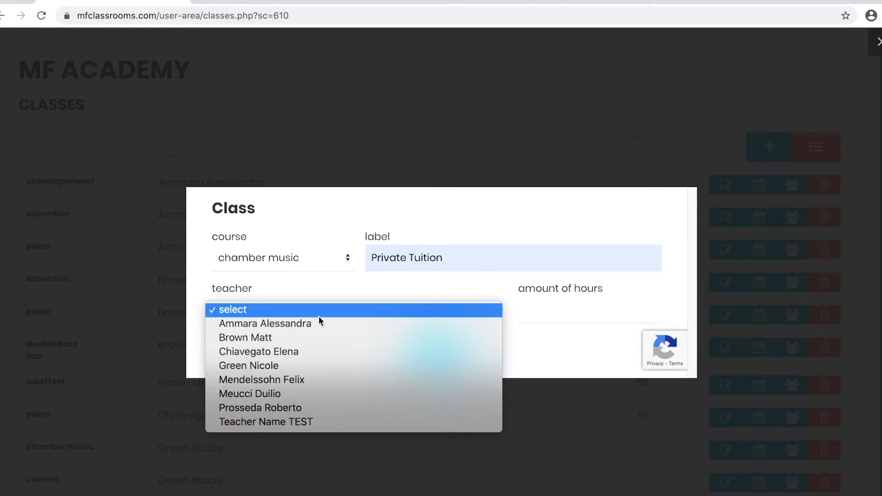
{"action": "left_click", "coordinate": [308, 339]}
{"action": "left_click", "coordinate": [524, 314]}
{"action": "type", "text": "40"}
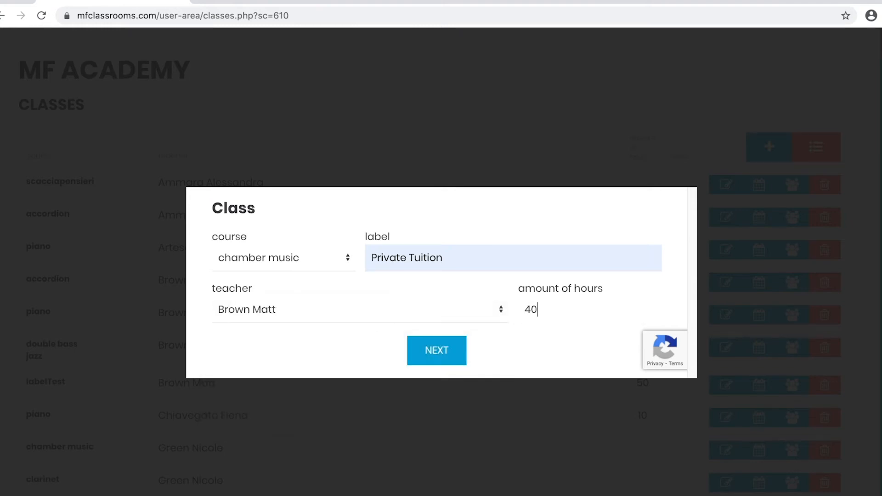
{"action": "left_click", "coordinate": [456, 350]}
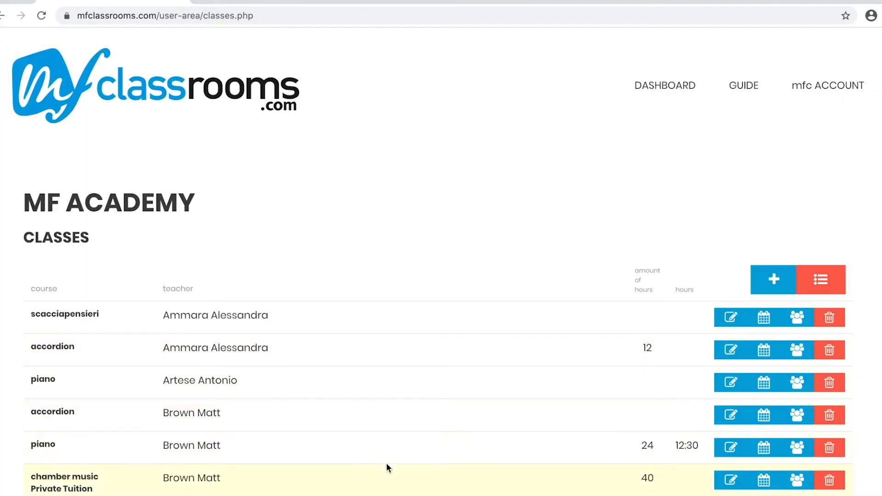
Open the student picker of the chamber music Private Tuition class, go through the available students and close it.
{"action": "left_click", "coordinate": [787, 483]}
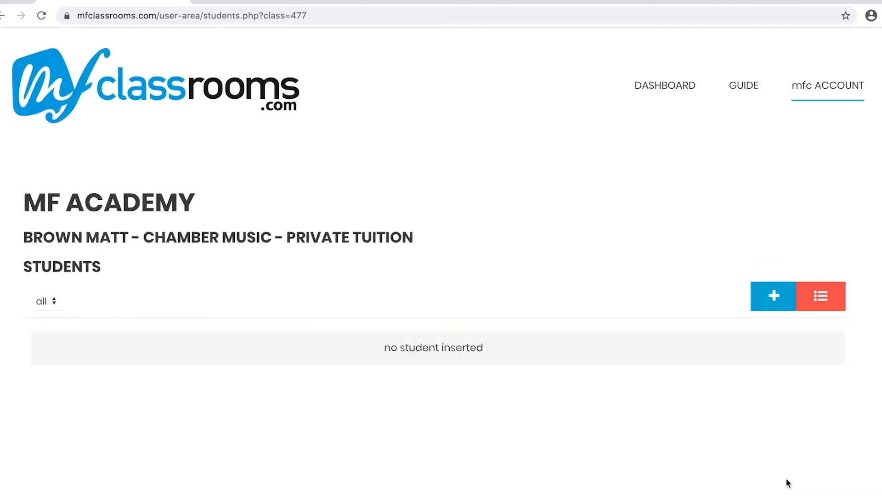
{"action": "left_click", "coordinate": [775, 296]}
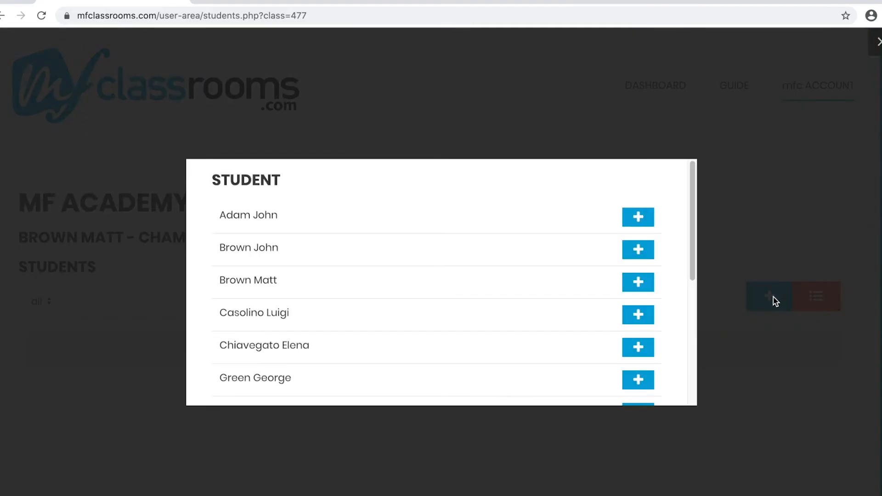
{"action": "left_click", "coordinate": [641, 256]}
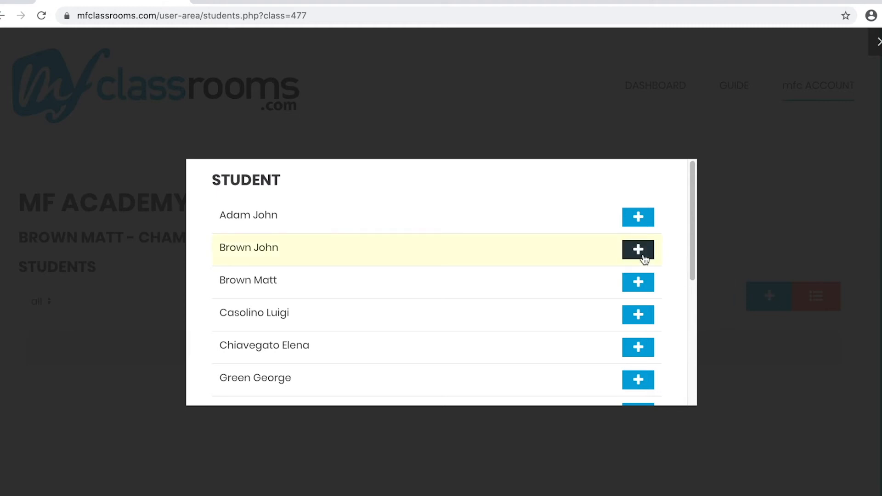
{"action": "left_click", "coordinate": [640, 298]}
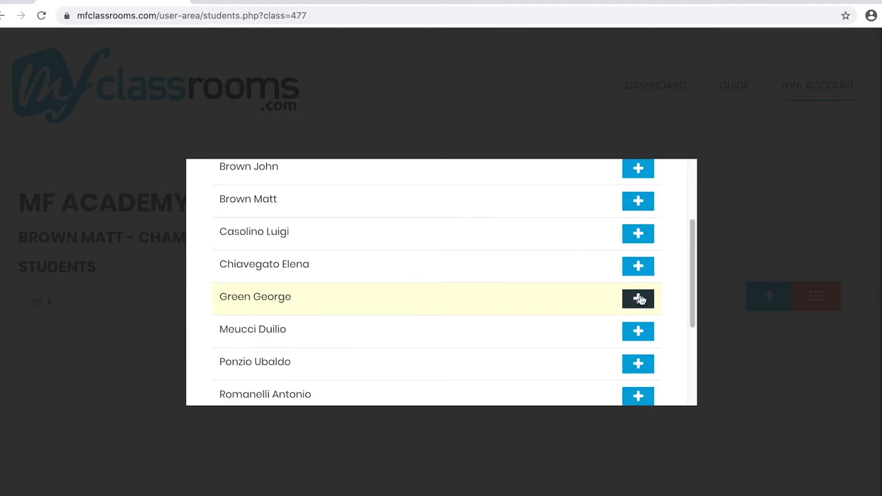
{"action": "scroll", "coordinate": [641, 330], "scroll_direction": "down", "scroll_amount": 2}
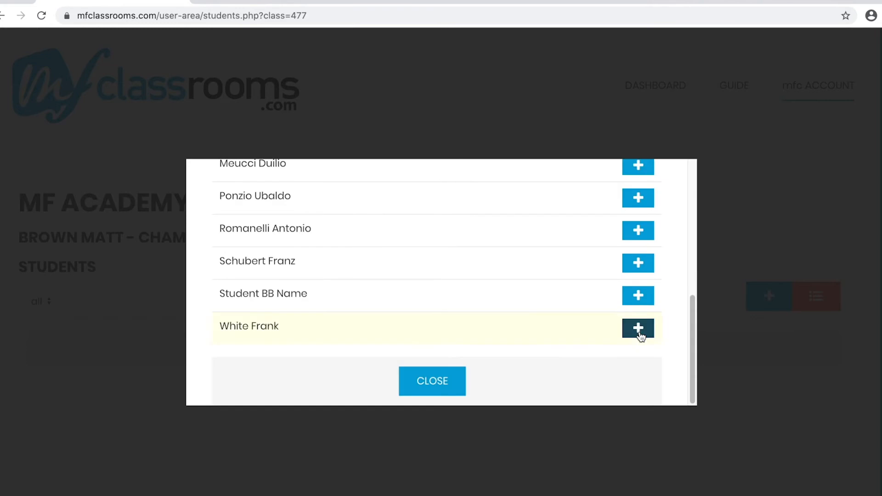
{"action": "left_click", "coordinate": [452, 384]}
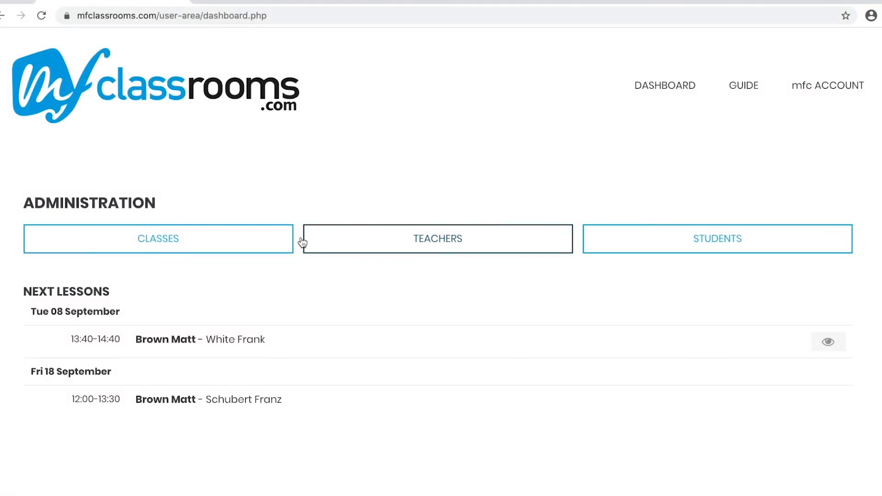
Review the current lessons in the calendar of the 24-hour piano class, and filter them to July 2020.
{"action": "left_click", "coordinate": [274, 252]}
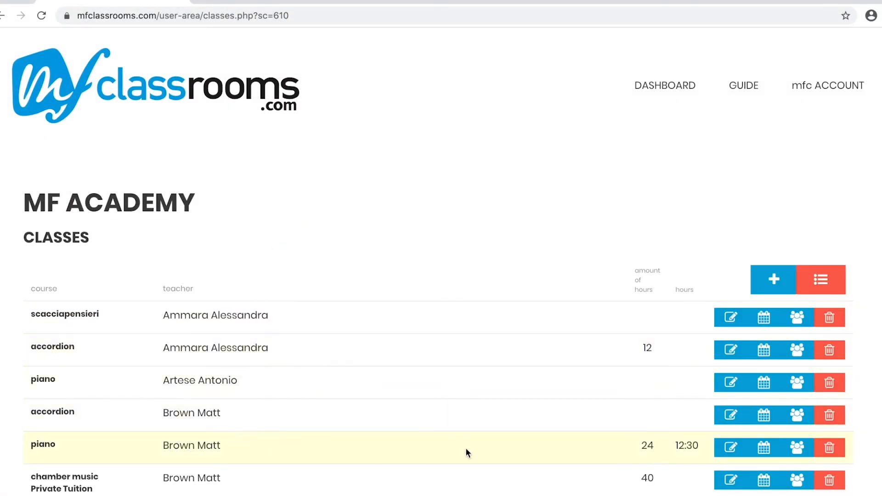
{"action": "left_click", "coordinate": [764, 449]}
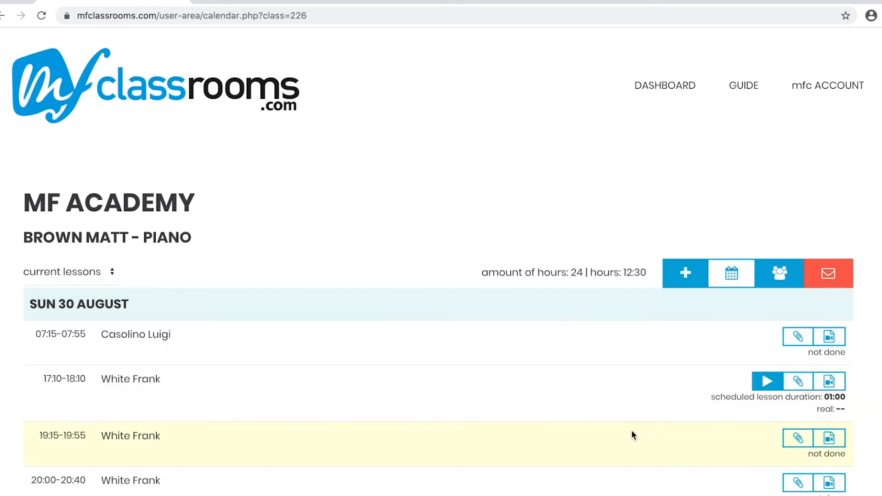
{"action": "scroll", "coordinate": [632, 435], "scroll_direction": "down", "scroll_amount": 3}
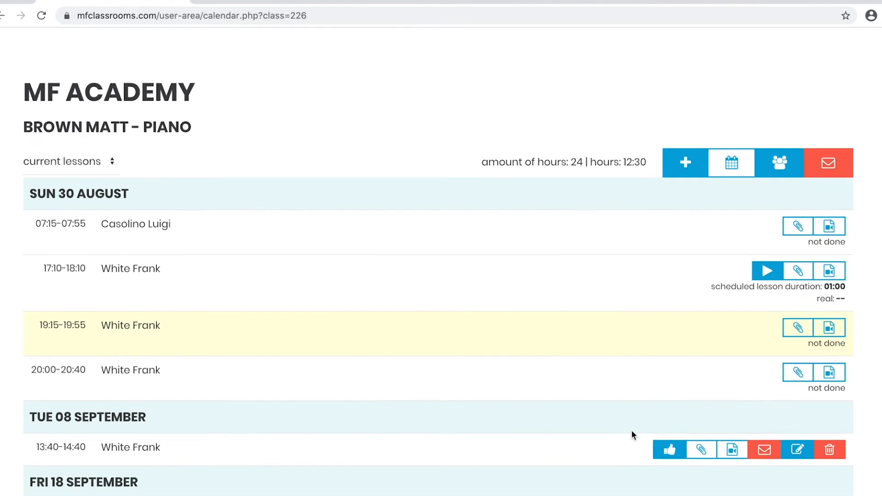
{"action": "scroll", "coordinate": [632, 432], "scroll_direction": "down", "scroll_amount": 1}
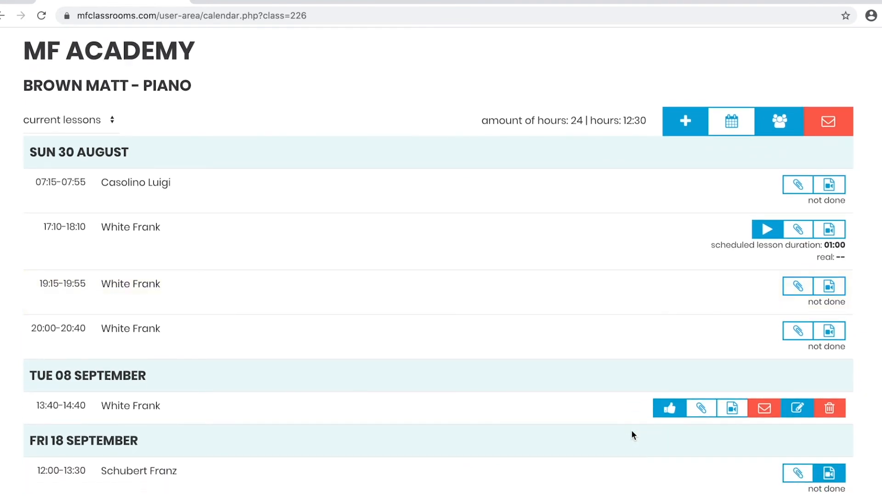
{"action": "left_click", "coordinate": [102, 127]}
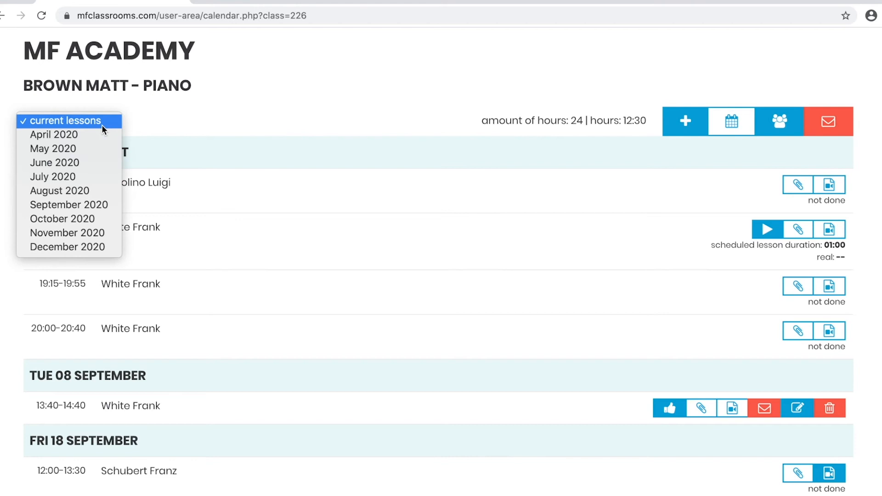
{"action": "left_click", "coordinate": [93, 177]}
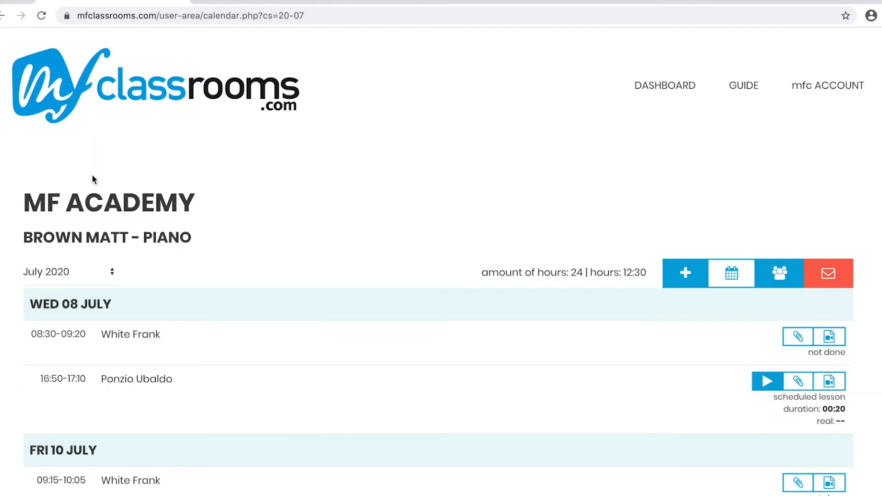
{"action": "scroll", "coordinate": [92, 179], "scroll_direction": "down", "scroll_amount": 4}
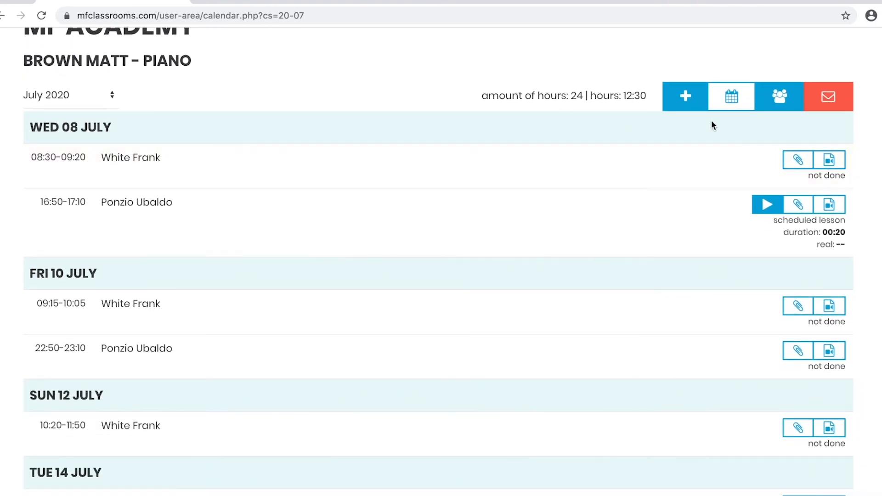
Open the piano class's student list and review the second student's individual lesson calendar.
{"action": "left_click", "coordinate": [788, 104]}
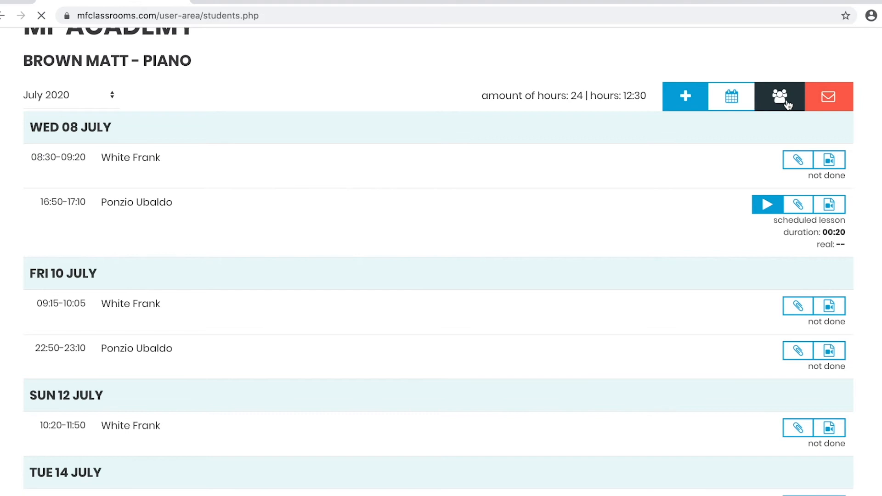
{"action": "mouse_move", "coordinate": [761, 104]}
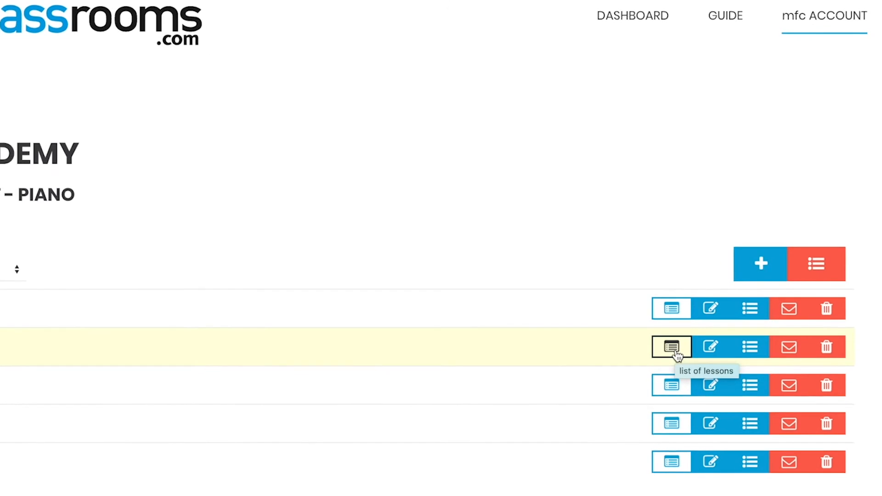
{"action": "left_click", "coordinate": [674, 349]}
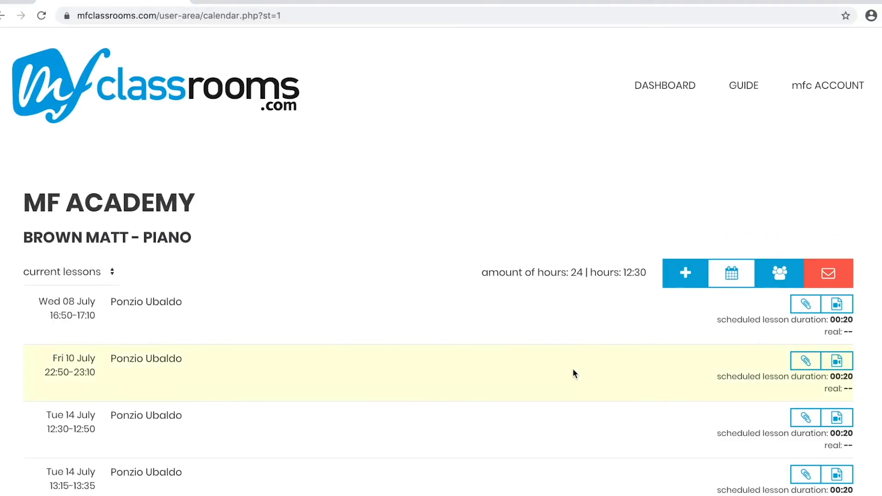
{"action": "scroll", "coordinate": [573, 372], "scroll_direction": "down", "scroll_amount": 2}
{"action": "scroll", "coordinate": [573, 373], "scroll_direction": "down", "scroll_amount": 4}
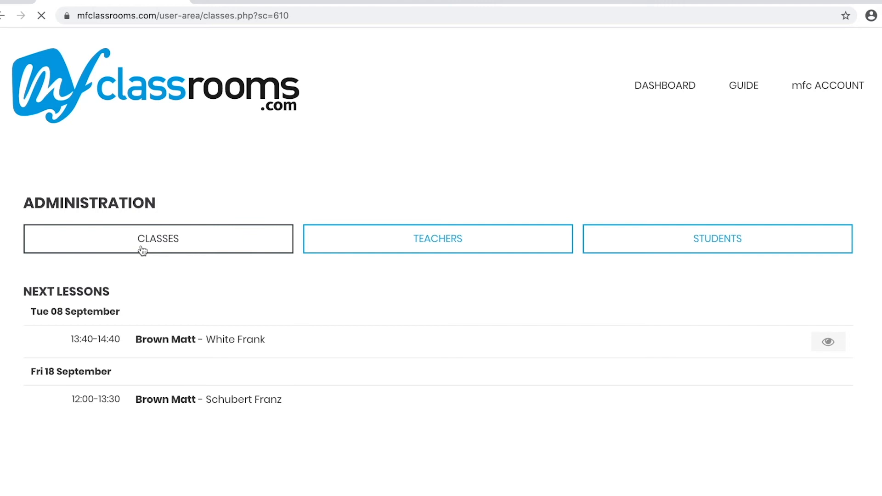
Start a lesson booking in the calendar of the 24-hour piano class for the second listed student on 31/08/2020.
{"action": "left_click", "coordinate": [142, 250]}
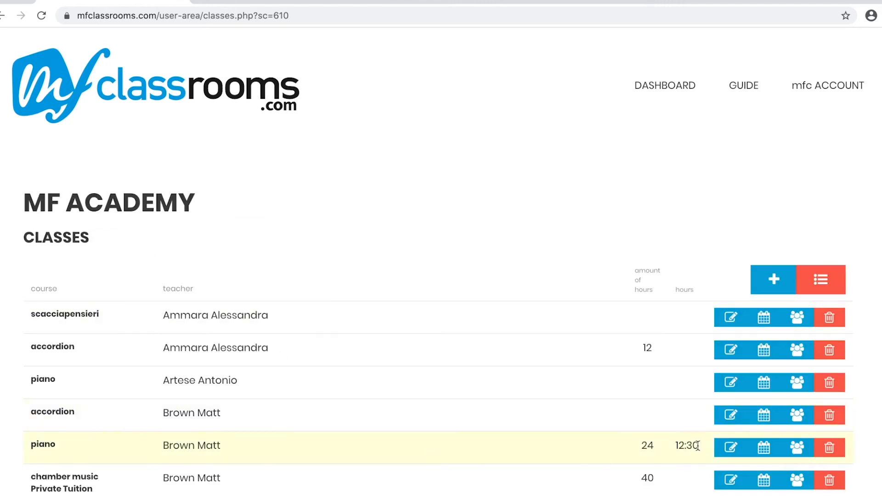
{"action": "left_click", "coordinate": [763, 453]}
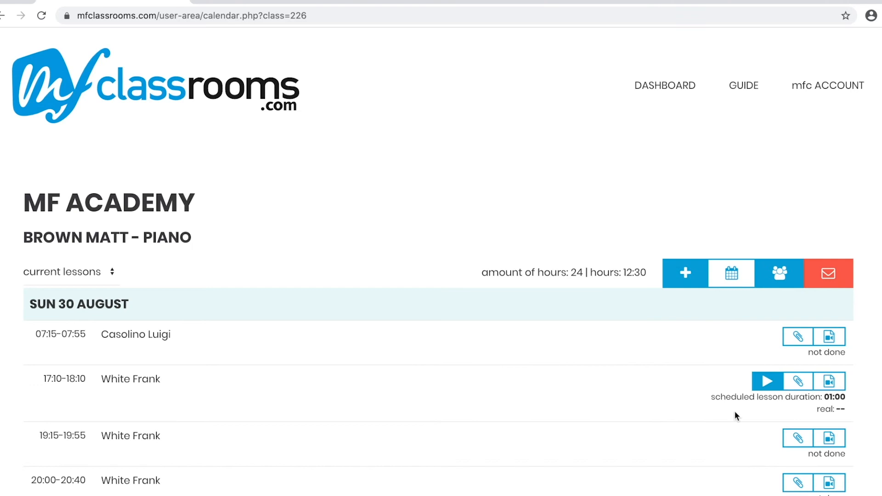
{"action": "left_click", "coordinate": [686, 282]}
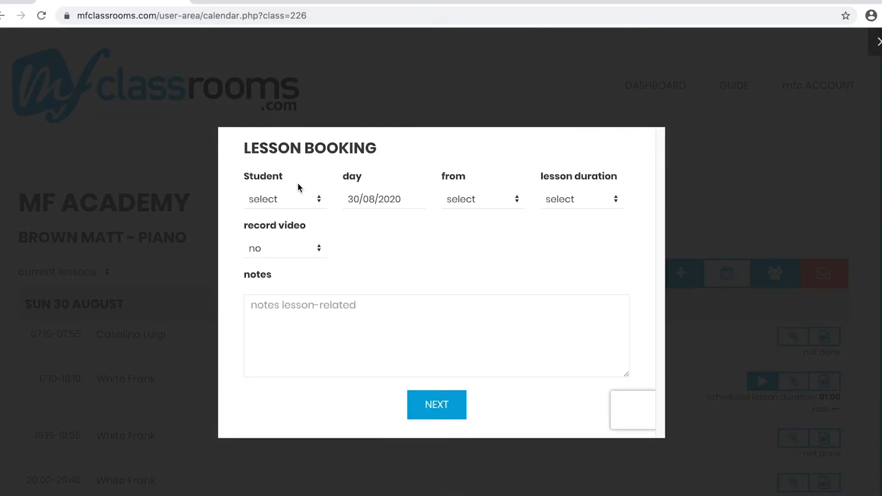
{"action": "left_click", "coordinate": [295, 200]}
{"action": "left_click", "coordinate": [282, 227]}
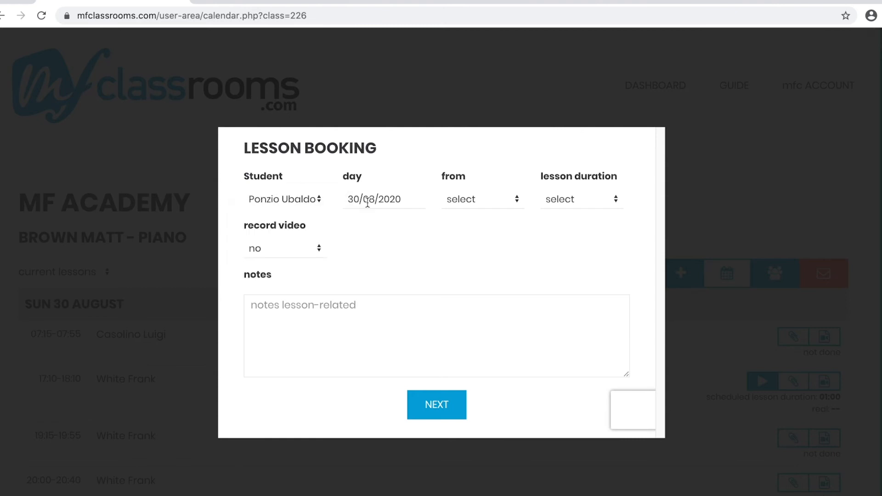
{"action": "left_click", "coordinate": [360, 201]}
{"action": "key", "text": "BackSpace"}
{"action": "type", "text": "1"}
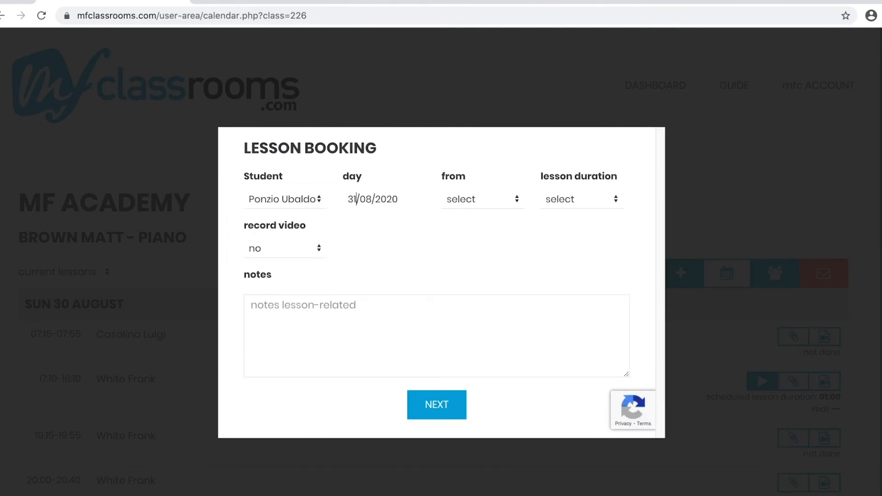
Set the lesson to start at 09:15 and last 30 minutes with HD manual video recording, and submit the booking.
{"action": "left_click", "coordinate": [508, 205]}
{"action": "left_click", "coordinate": [475, 480]}
{"action": "left_click", "coordinate": [581, 196]}
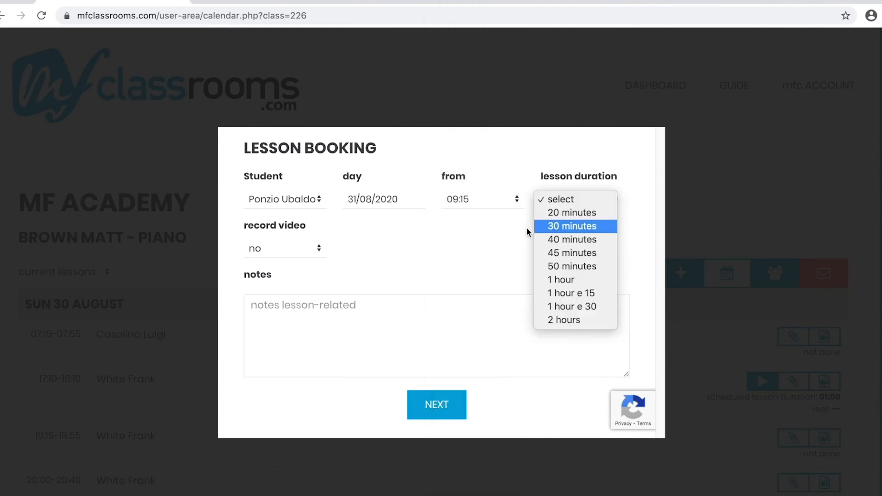
{"action": "left_click", "coordinate": [573, 225]}
{"action": "left_click", "coordinate": [294, 249]}
{"action": "left_click", "coordinate": [267, 275]}
{"action": "left_click", "coordinate": [431, 416]}
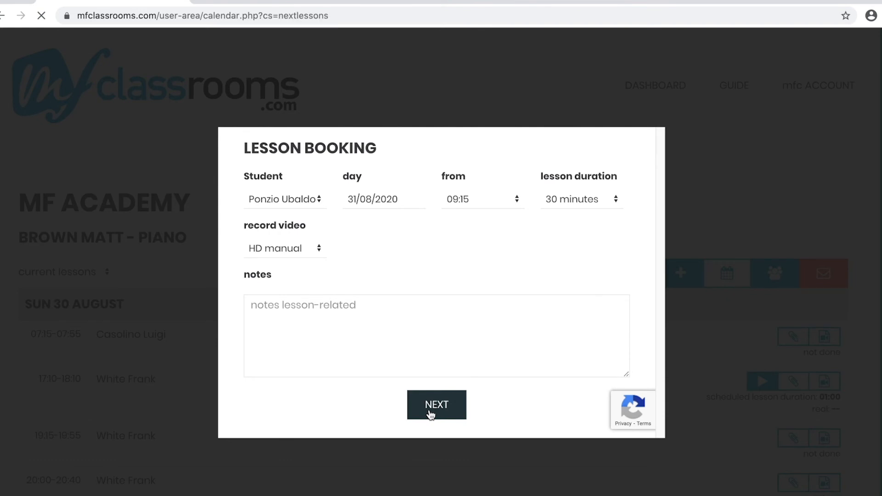
Add a session to the piano class on 31.08.2020 from 11:00 to 15:00 and save it.
{"action": "scroll", "coordinate": [431, 416], "scroll_direction": "down", "scroll_amount": 3}
{"action": "scroll", "coordinate": [431, 416], "scroll_direction": "down", "scroll_amount": 2}
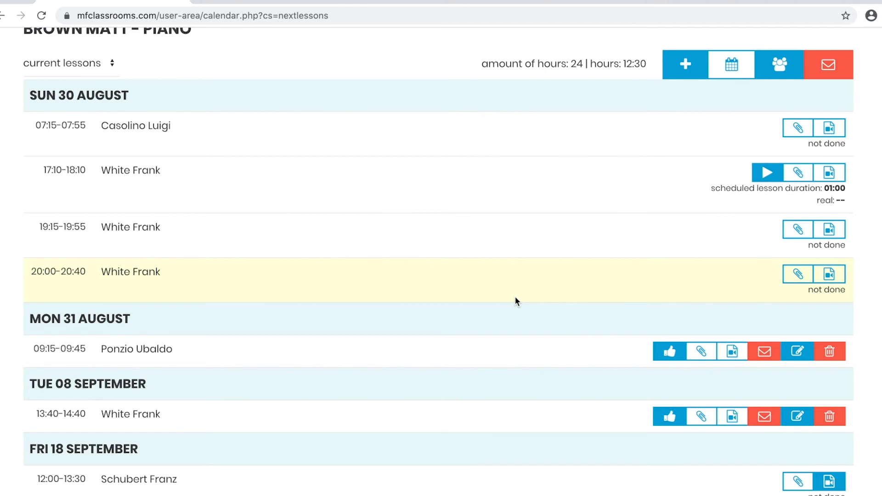
{"action": "scroll", "coordinate": [516, 299], "scroll_direction": "up", "scroll_amount": 3}
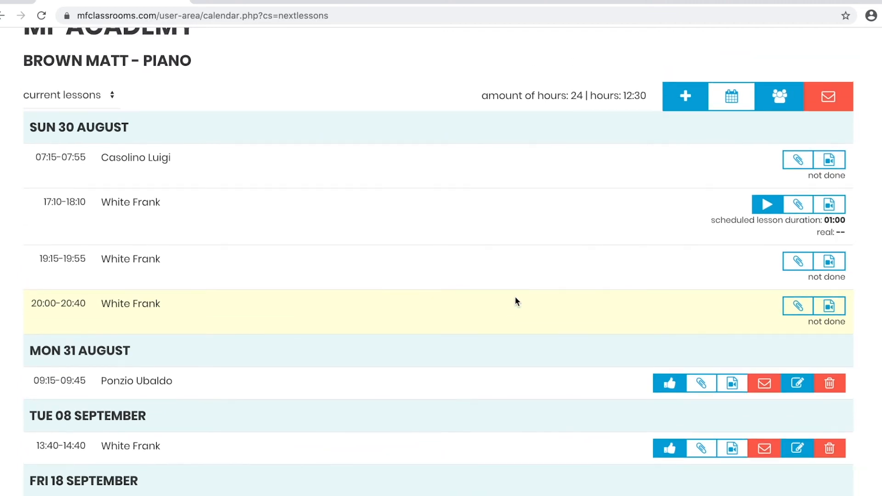
{"action": "scroll", "coordinate": [515, 300], "scroll_direction": "up", "scroll_amount": 2}
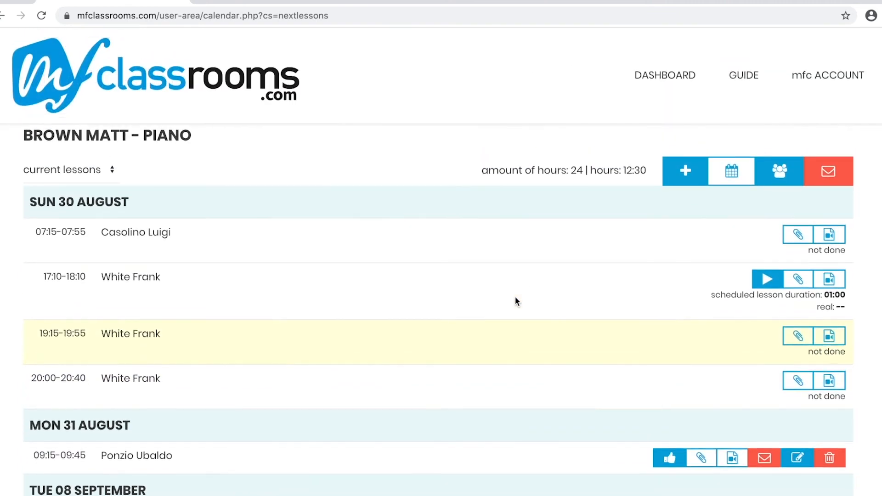
{"action": "left_click", "coordinate": [732, 206]}
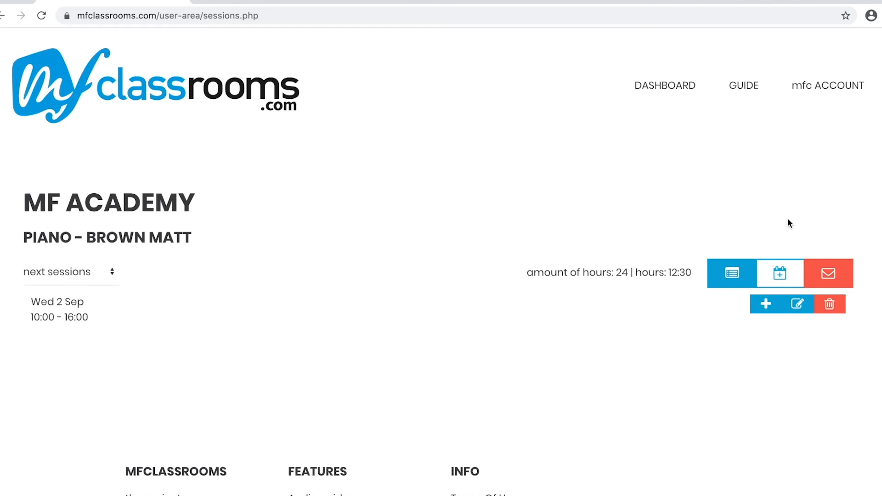
{"action": "left_click", "coordinate": [793, 271]}
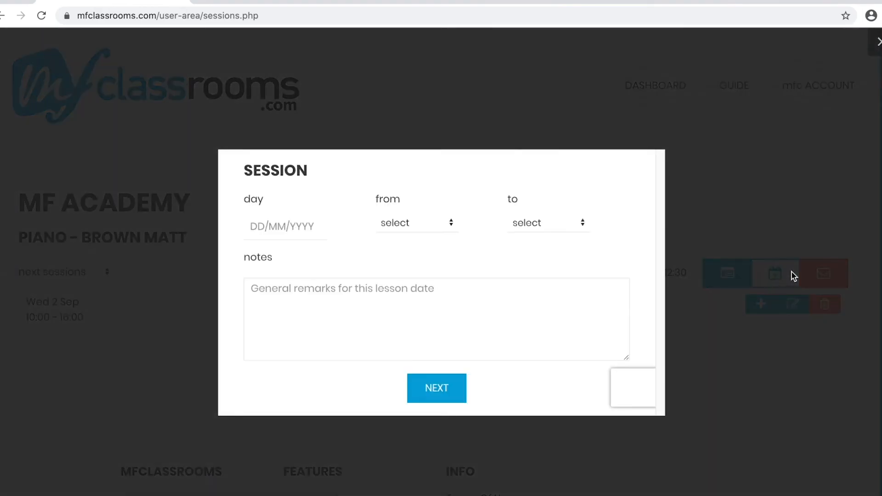
{"action": "left_click", "coordinate": [281, 226]}
{"action": "type", "text": "31.08.2020"}
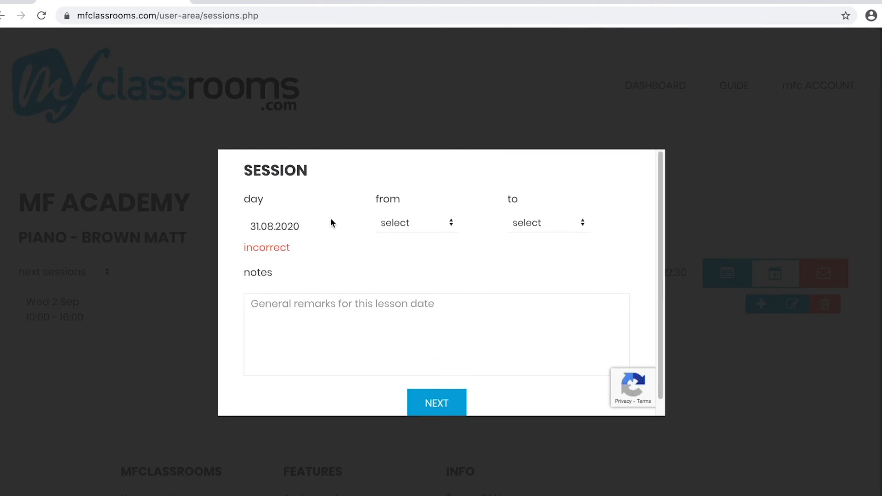
{"action": "left_click", "coordinate": [413, 223]}
{"action": "left_click", "coordinate": [404, 316]}
{"action": "left_click", "coordinate": [533, 224]}
{"action": "left_click", "coordinate": [526, 411]}
{"action": "left_click", "coordinate": [432, 395]}
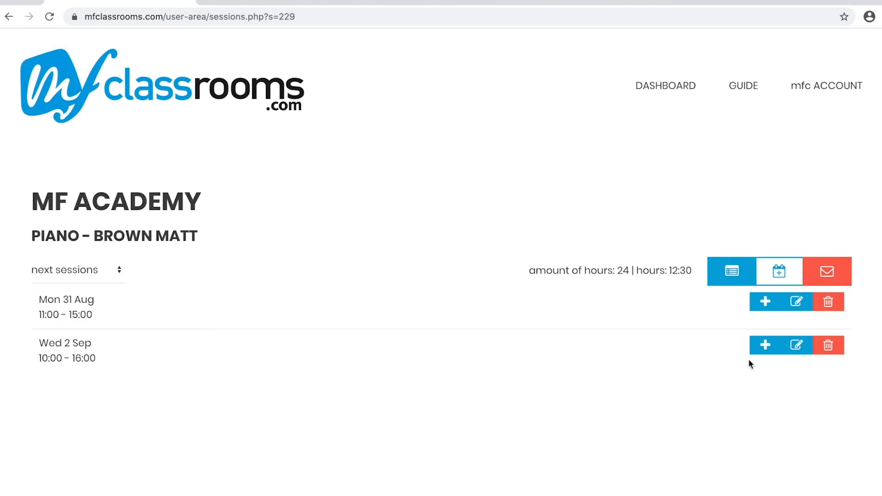
Book a 45-minute lesson from 10:20 with video recording for the fourth listed student in the 2 September session.
{"action": "left_click", "coordinate": [764, 348]}
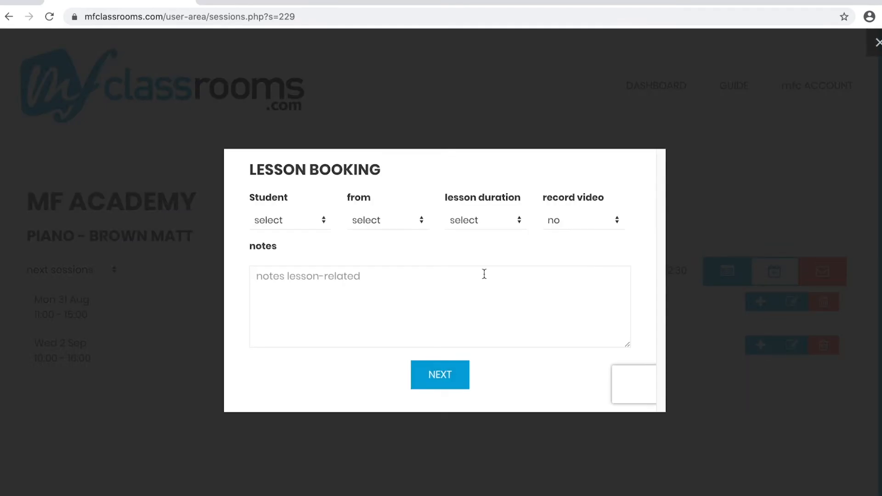
{"action": "left_click", "coordinate": [309, 222]}
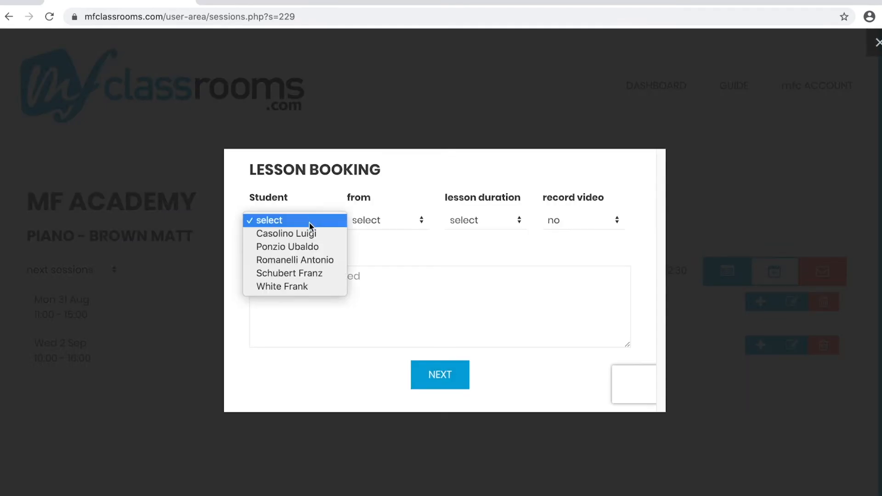
{"action": "left_click", "coordinate": [308, 271]}
{"action": "left_click", "coordinate": [367, 221]}
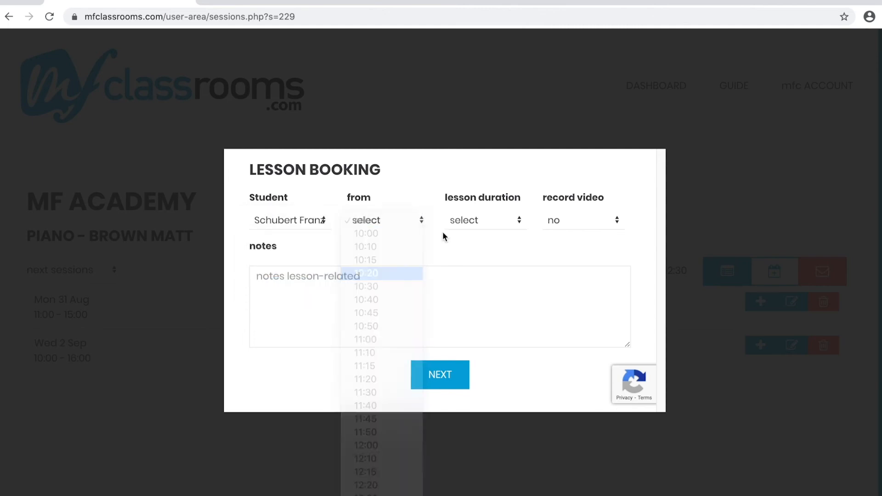
{"action": "left_click", "coordinate": [457, 223]}
{"action": "left_click", "coordinate": [472, 274]}
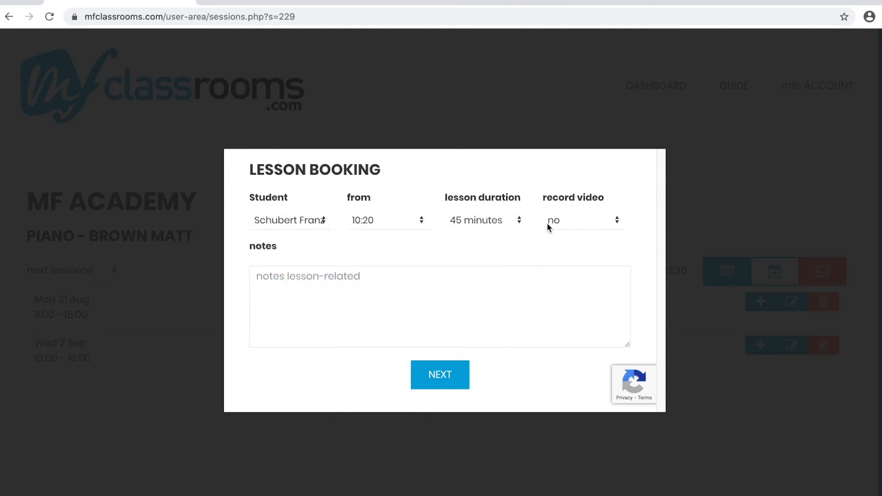
{"action": "left_click", "coordinate": [547, 222]}
{"action": "left_click", "coordinate": [550, 246]}
{"action": "left_click", "coordinate": [441, 376]}
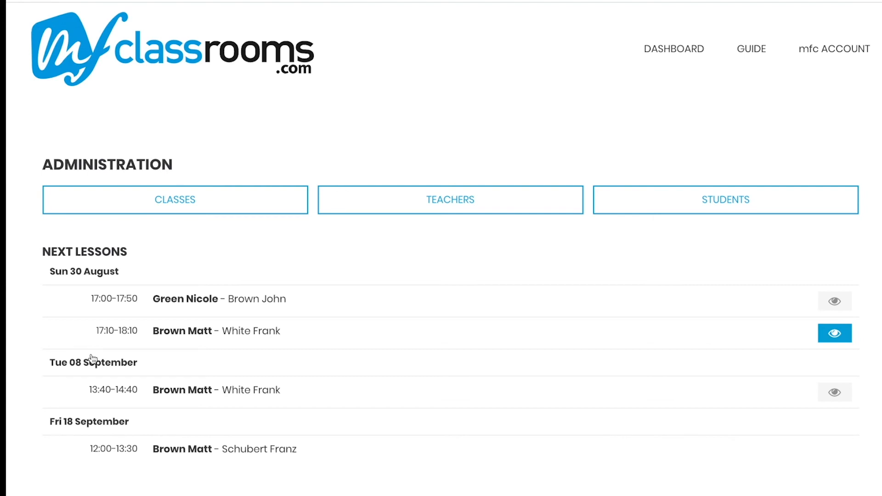
Open the ongoing piano lesson from the dashboard's next lessons, watch it and exit the classroom view.
{"action": "left_click", "coordinate": [804, 329]}
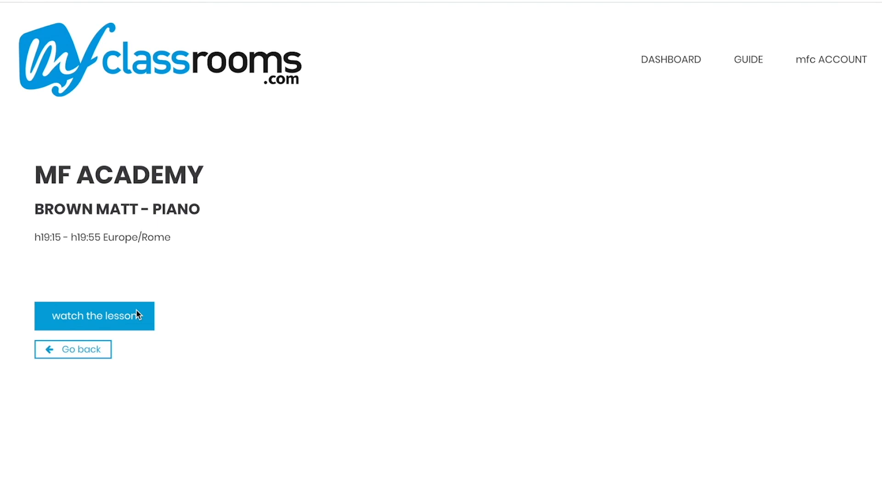
{"action": "left_click", "coordinate": [137, 318]}
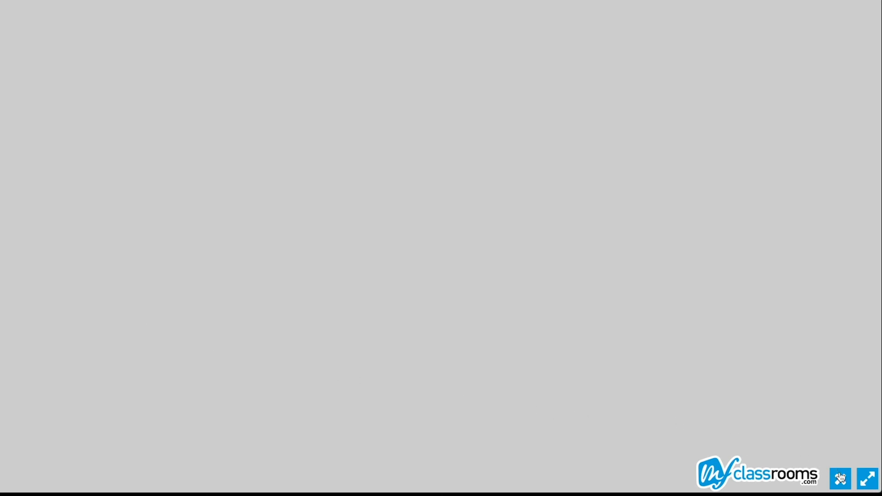
{"action": "left_click", "coordinate": [847, 485]}
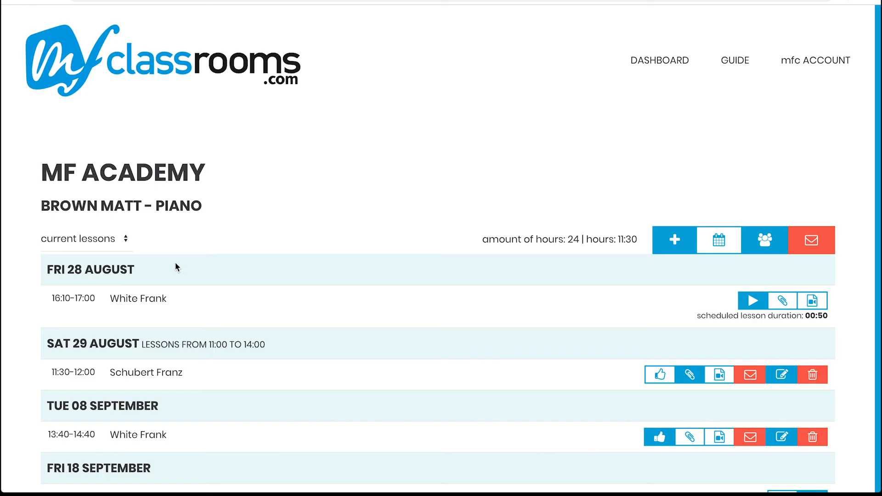
Filter the piano class's calendar to August 2020 and play the recording of the 25 August lesson.
{"action": "left_click", "coordinate": [126, 239]}
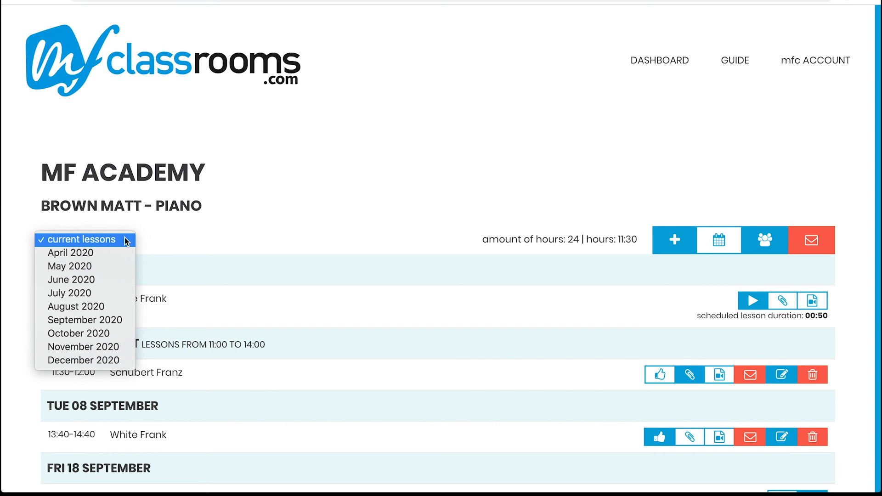
{"action": "left_click", "coordinate": [76, 307]}
{"action": "scroll", "coordinate": [114, 212], "scroll_direction": "down", "scroll_amount": 5}
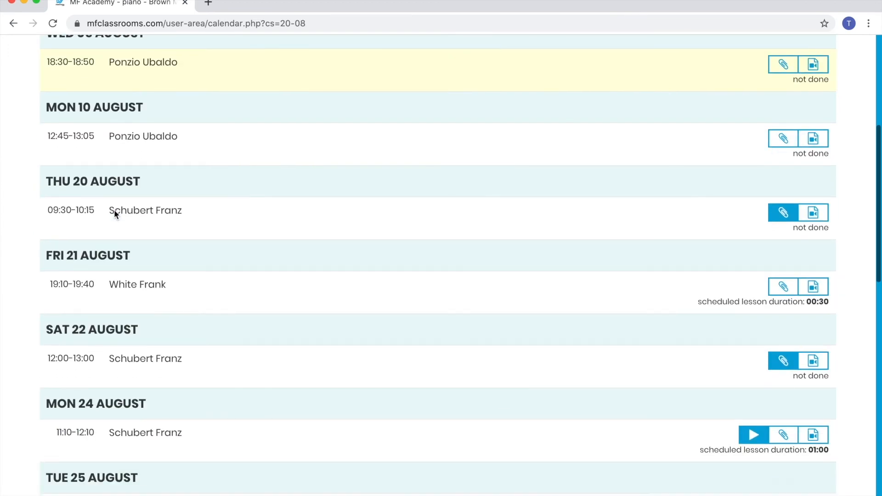
{"action": "scroll", "coordinate": [114, 209], "scroll_direction": "down", "scroll_amount": 3}
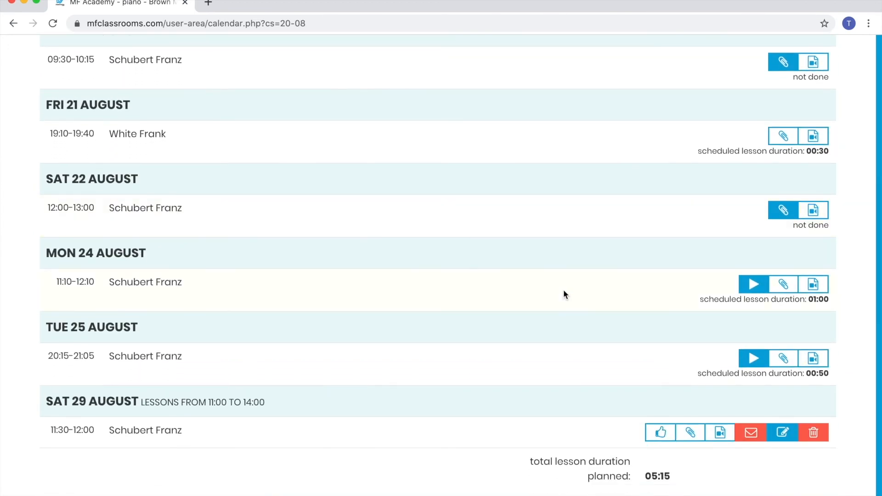
{"action": "left_click", "coordinate": [754, 359]}
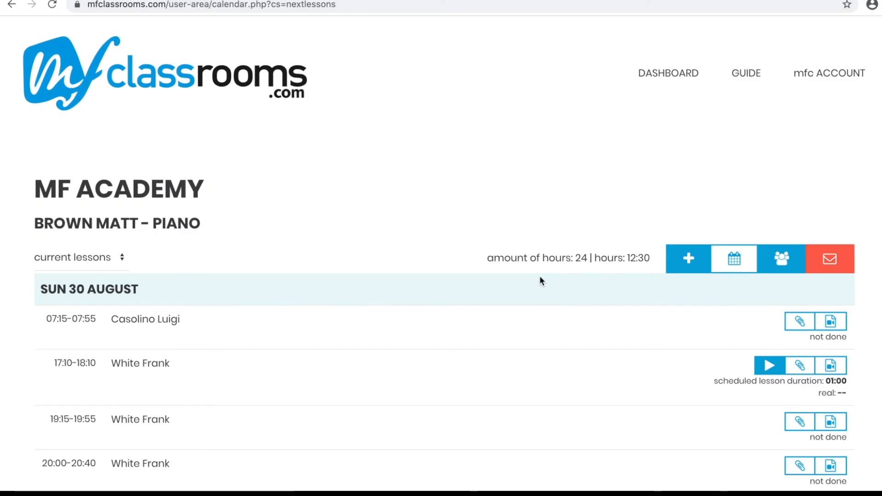
Review the account's class time and services in the hour counter, and open the guide.
{"action": "mouse_move", "coordinate": [816, 77]}
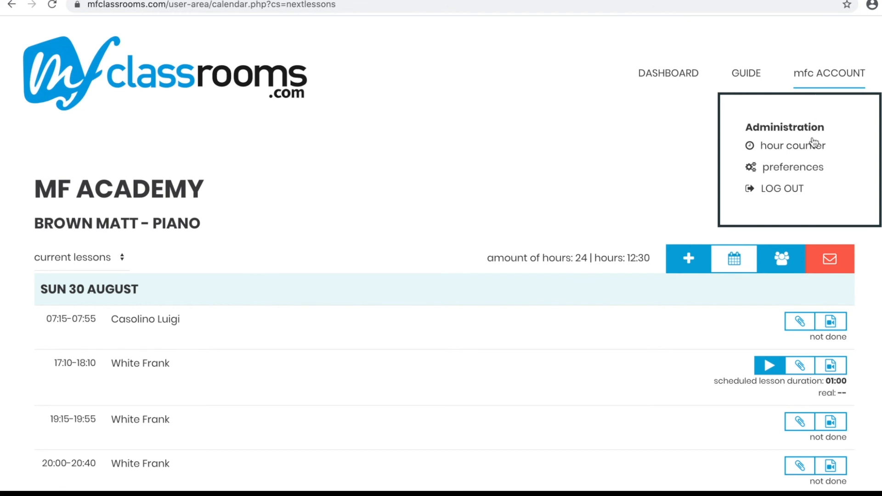
{"action": "left_click", "coordinate": [815, 153]}
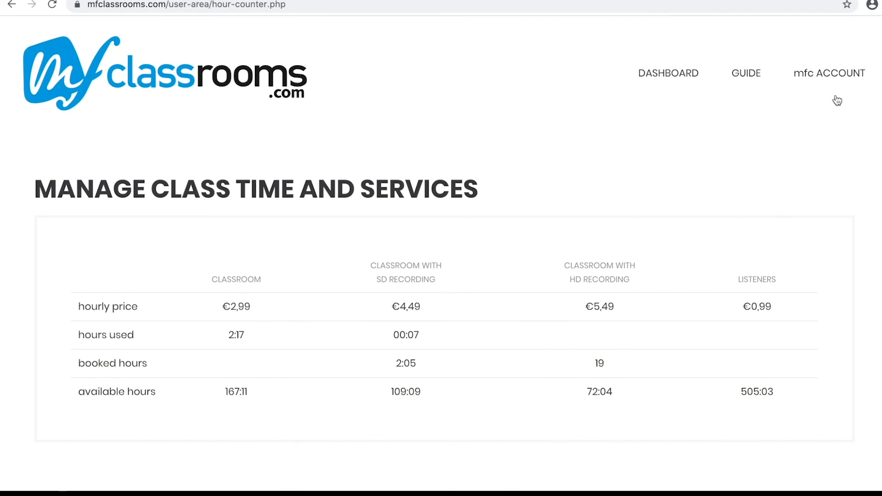
{"action": "mouse_move", "coordinate": [844, 85]}
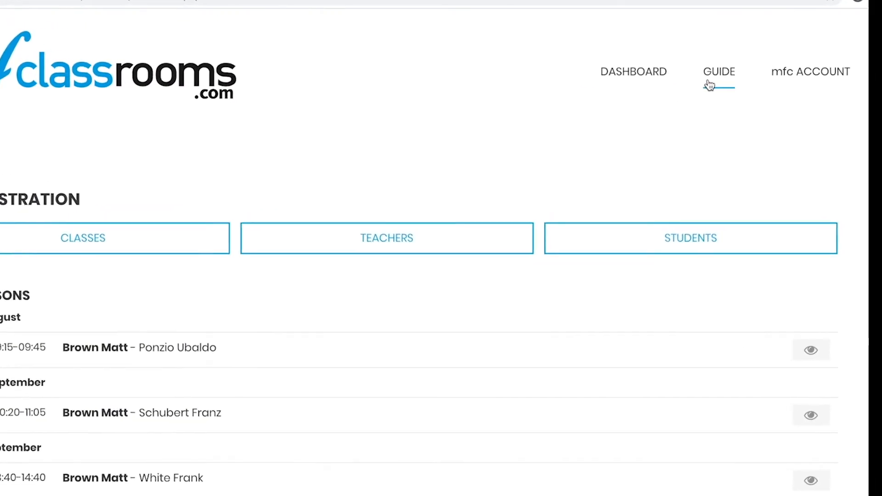
{"action": "left_click", "coordinate": [706, 85]}
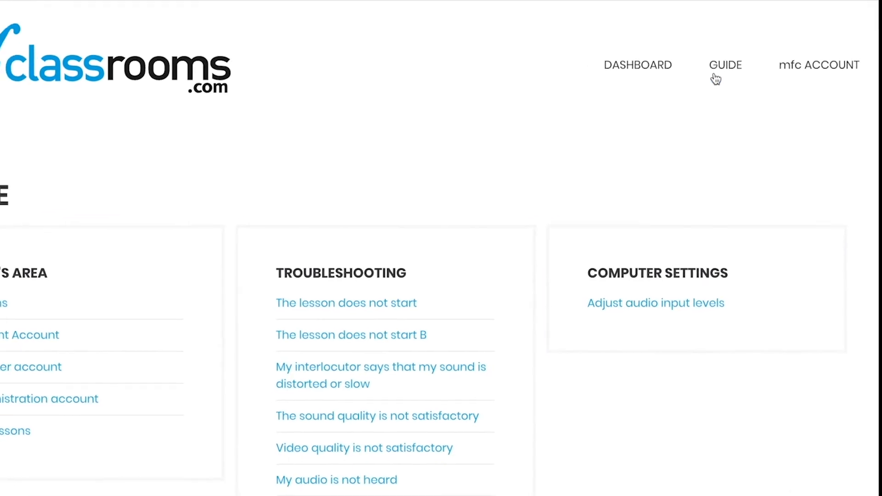